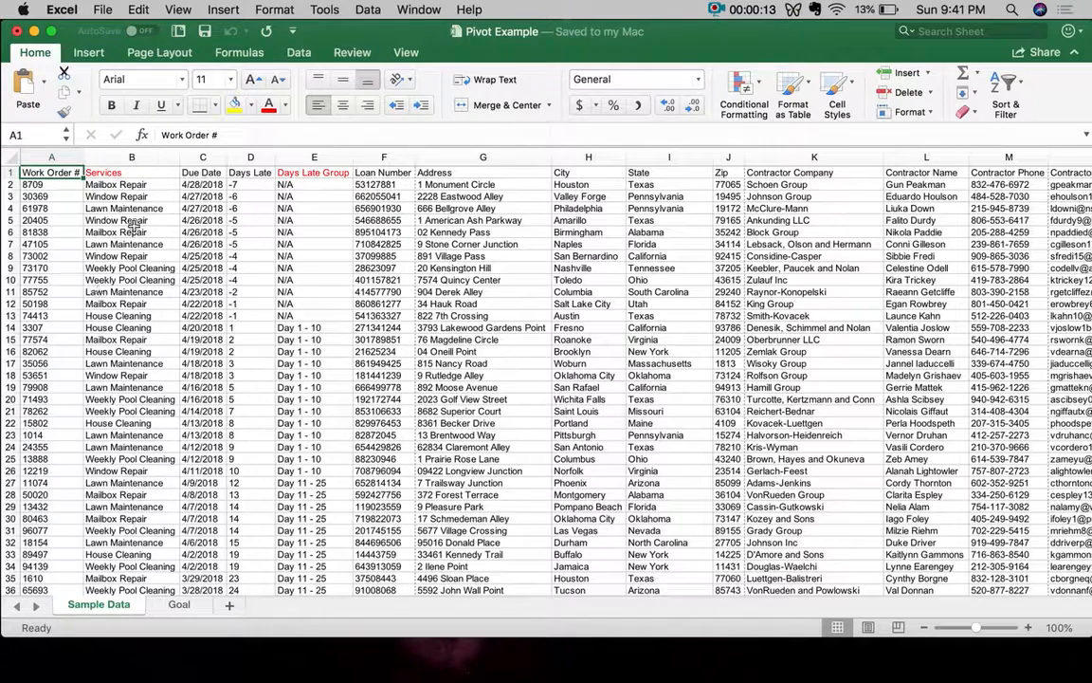
Examine the Sample Data columns, from work order, services and due dates through loan and contractor details, including the Days Late Group column.
click(64, 155)
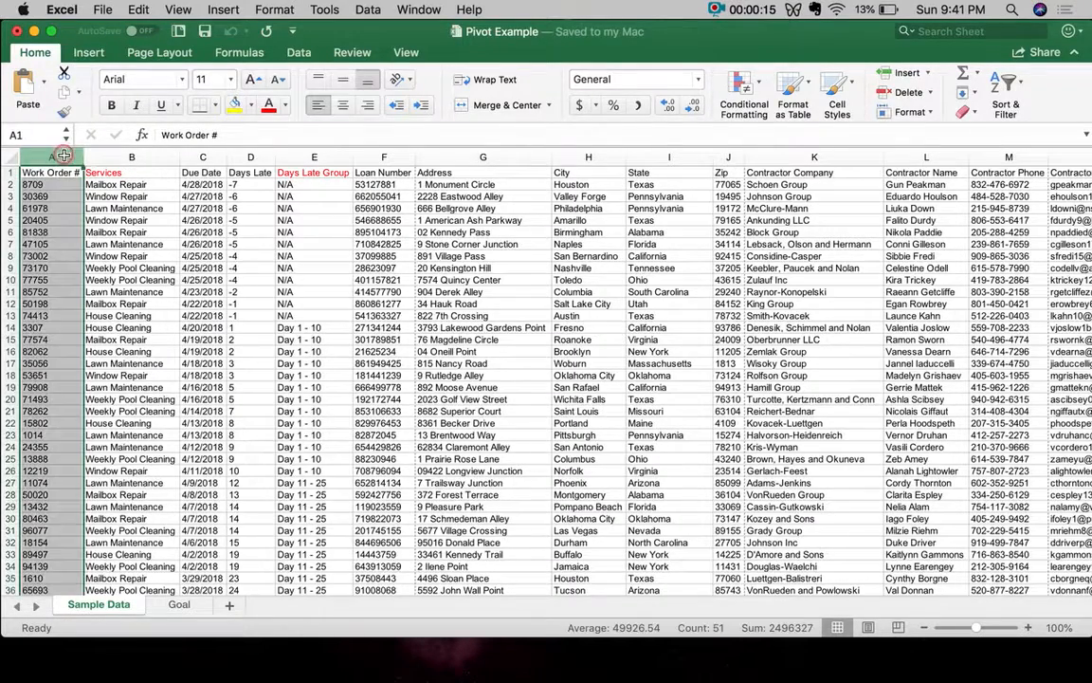
click(122, 156)
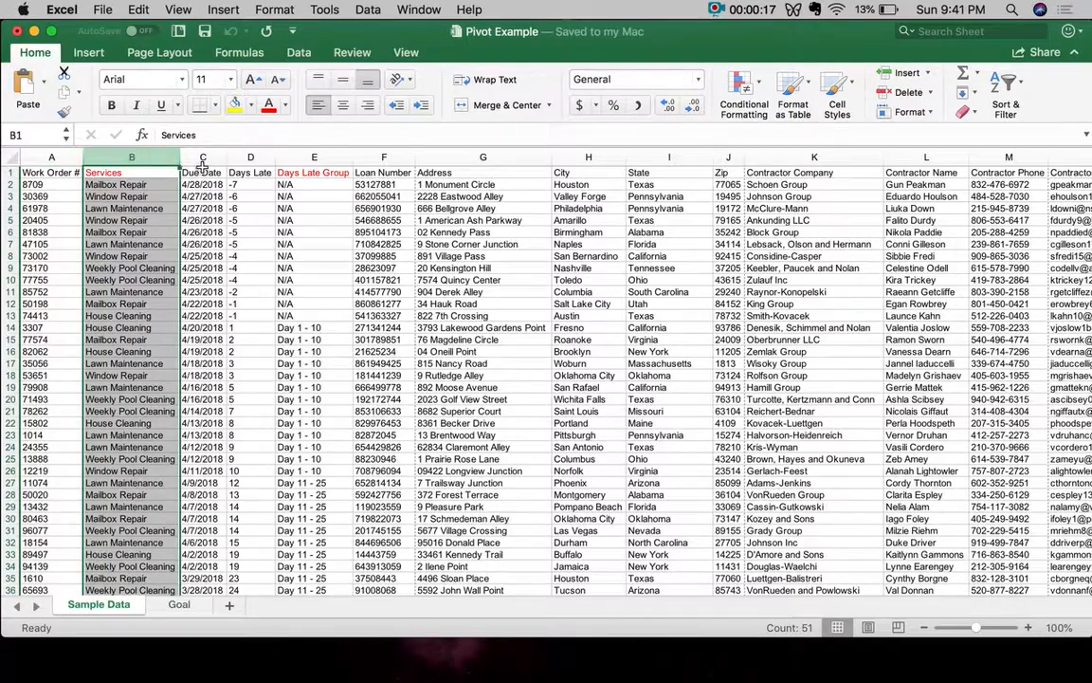
drag(194, 155, 256, 156)
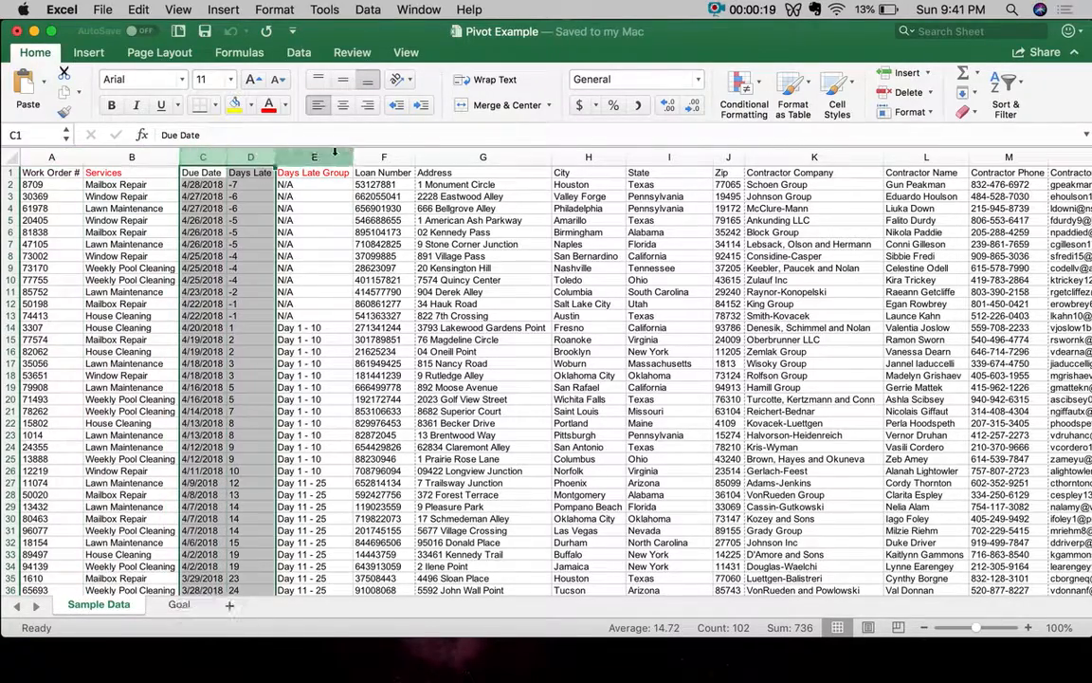
drag(360, 156, 735, 159)
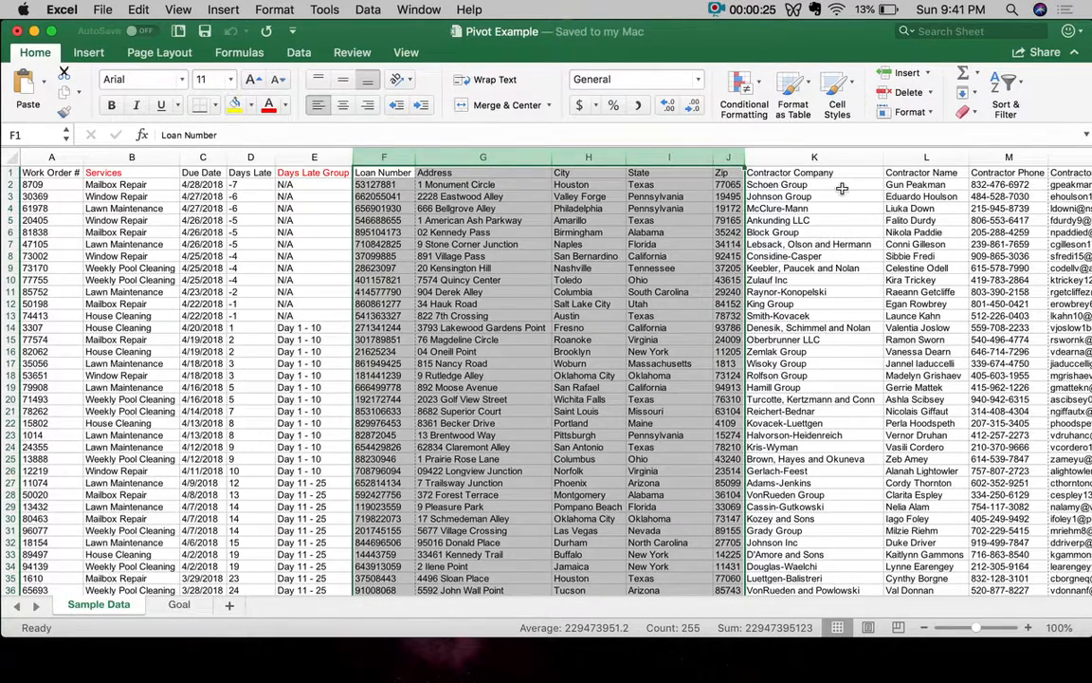
drag(797, 184, 1066, 184)
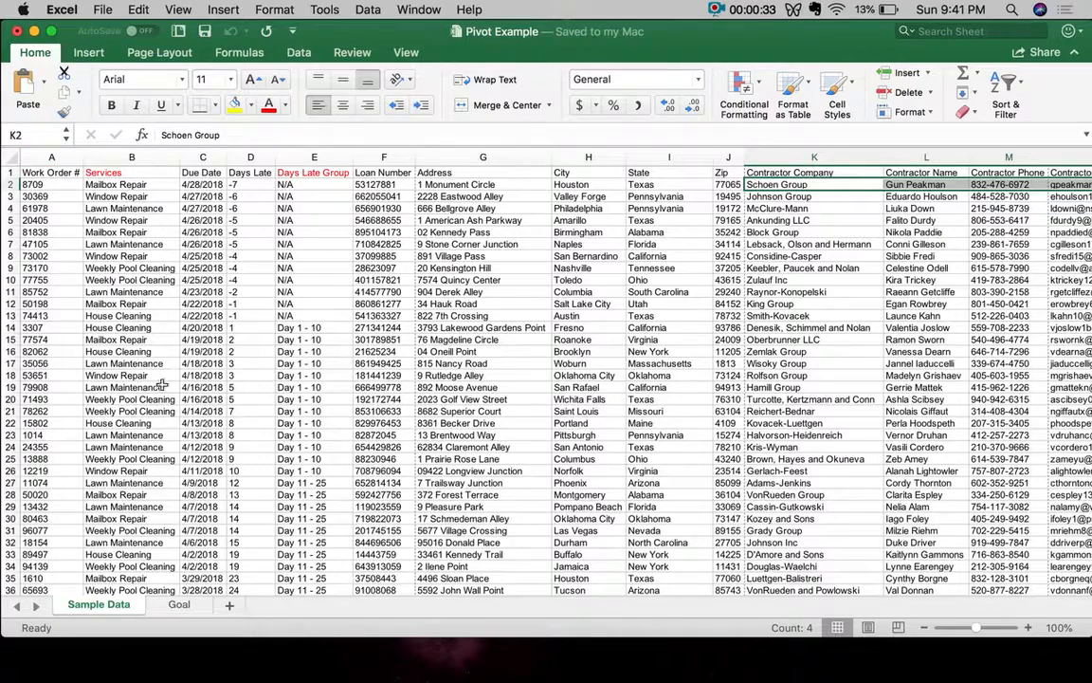
click(12, 155)
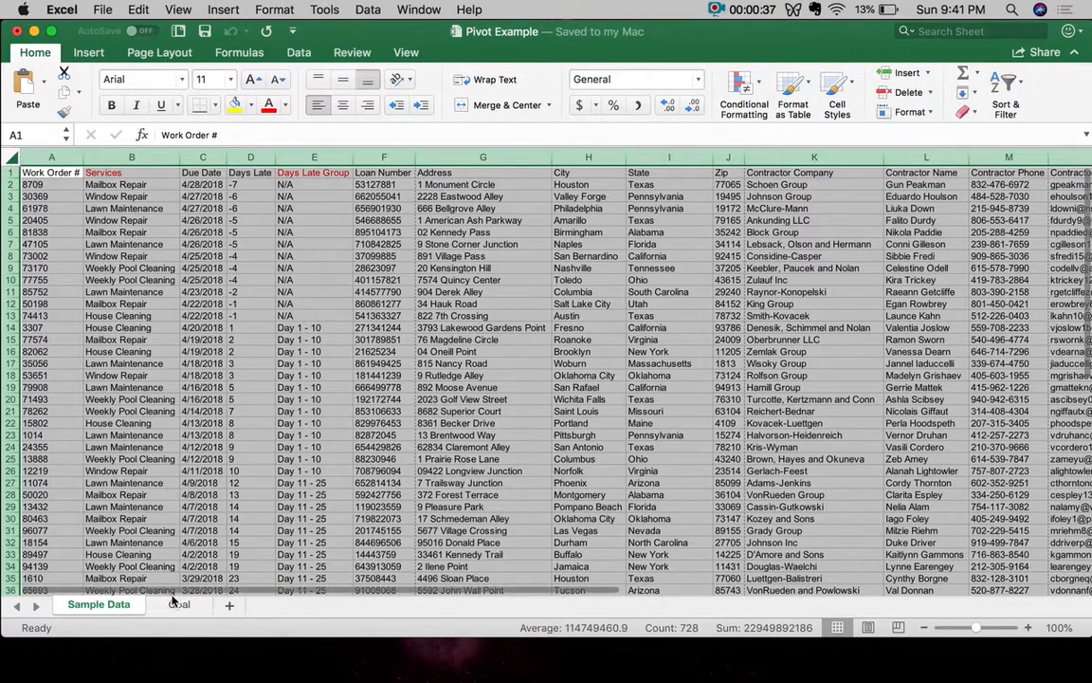
click(159, 156)
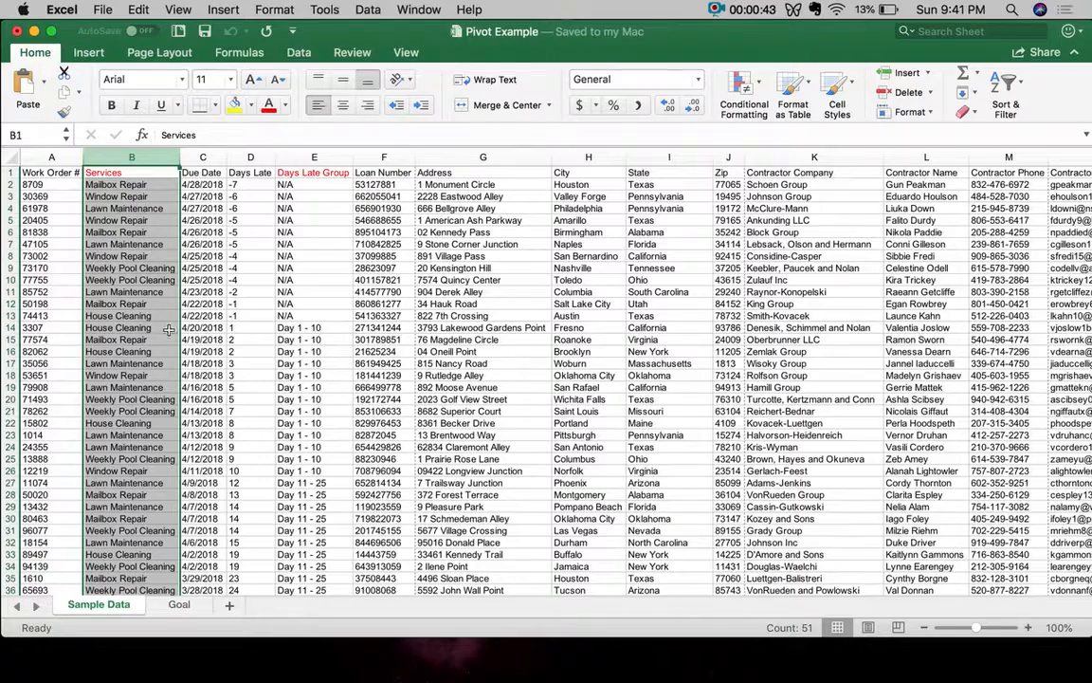
click(300, 155)
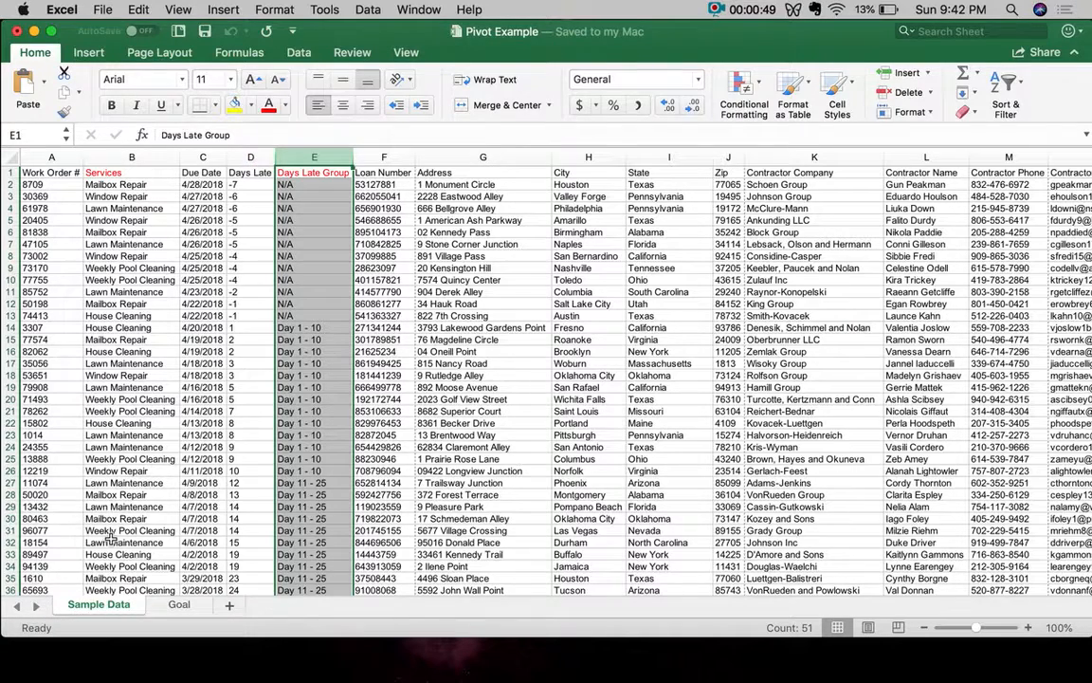
Review the finished pivot table on the Goal sheet, checking its service rows and their grand totals.
click(177, 605)
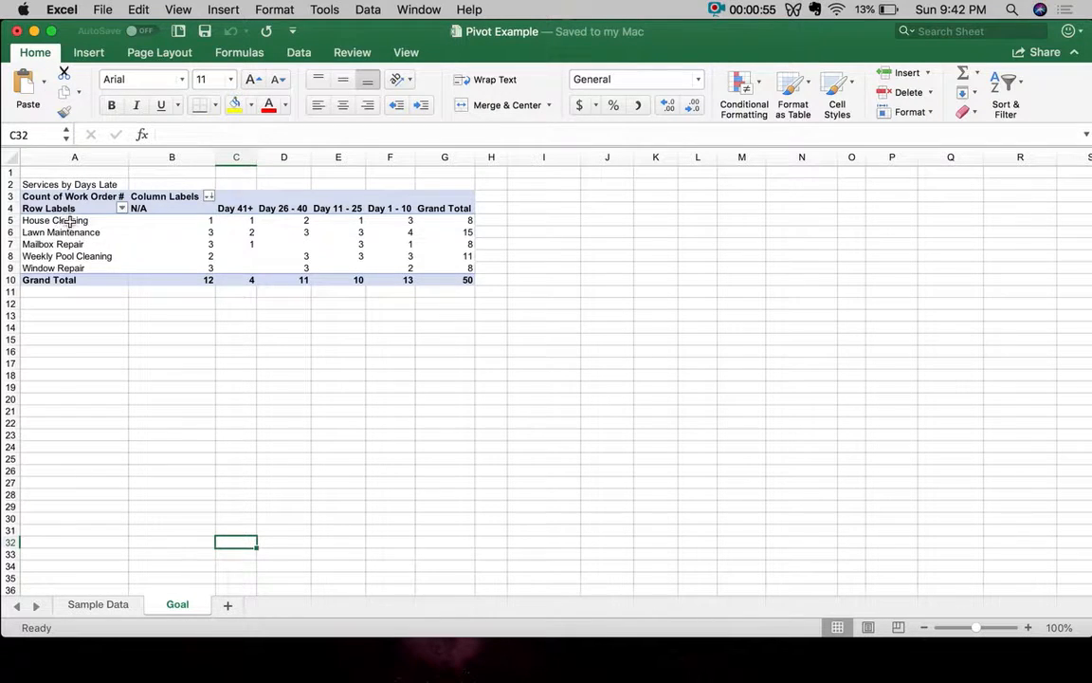
drag(55, 220, 75, 272)
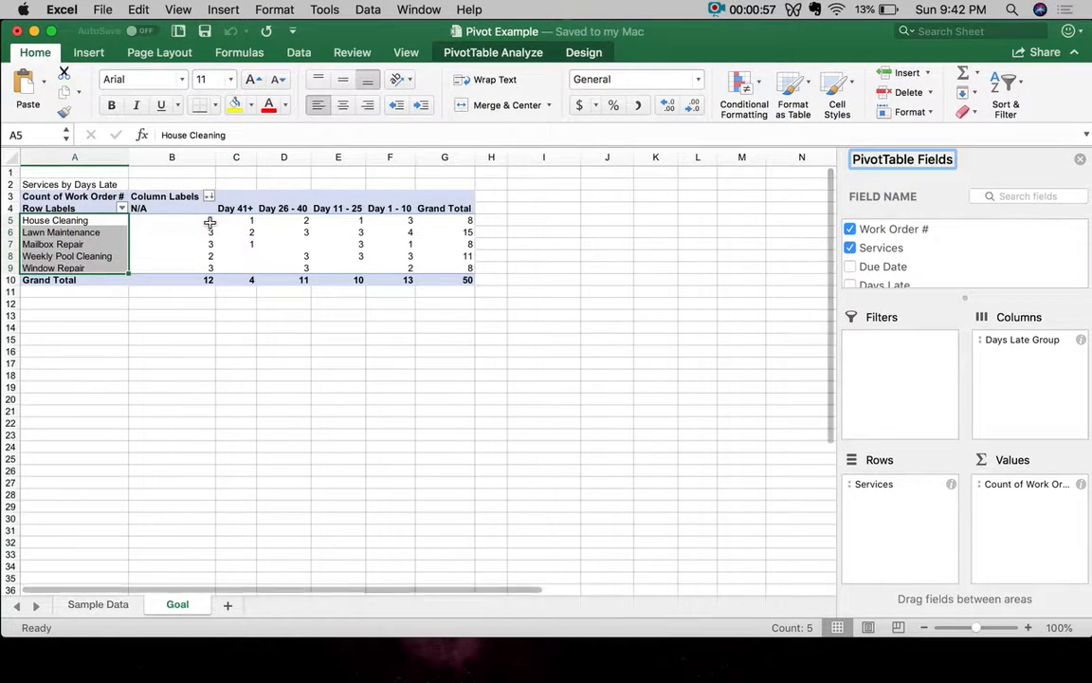
click(209, 220)
click(244, 220)
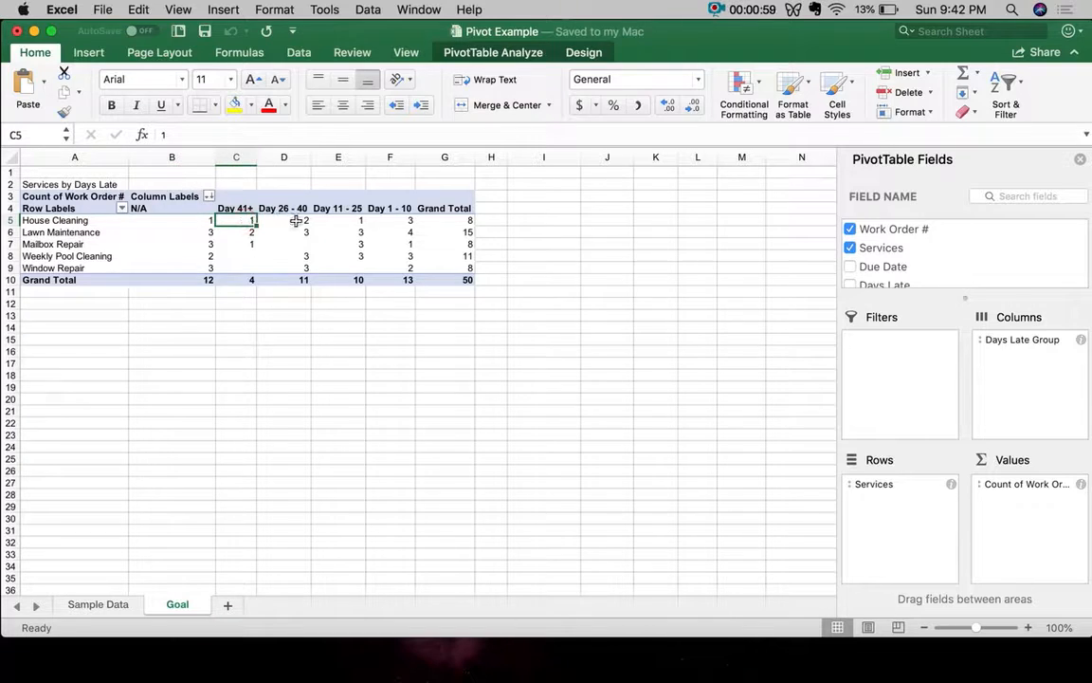
click(467, 218)
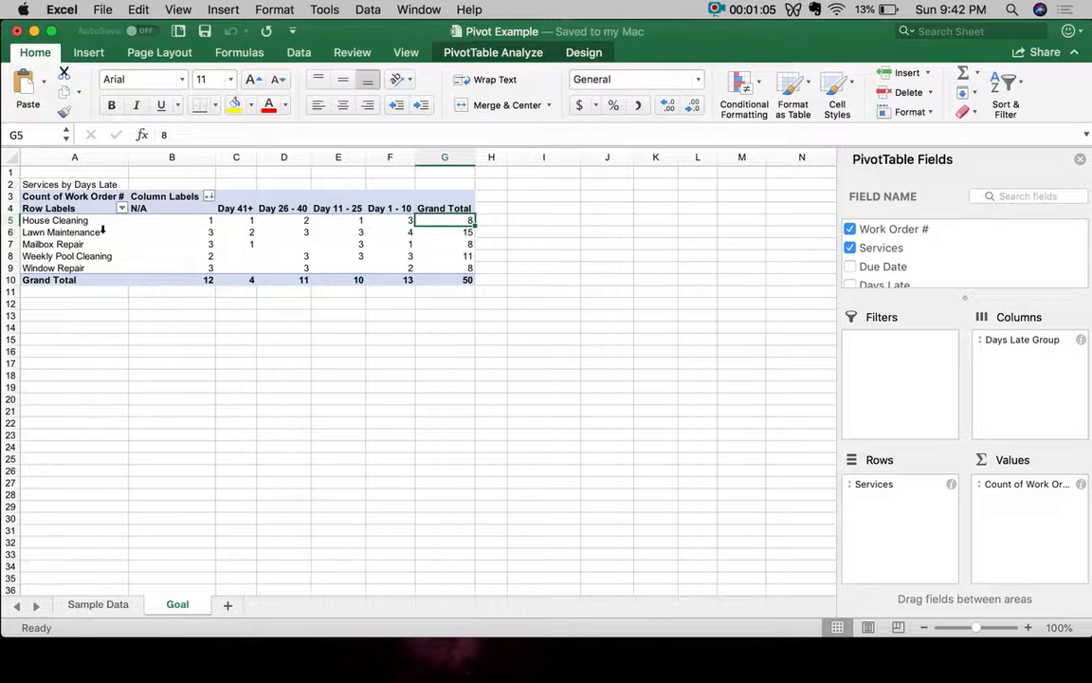
click(465, 233)
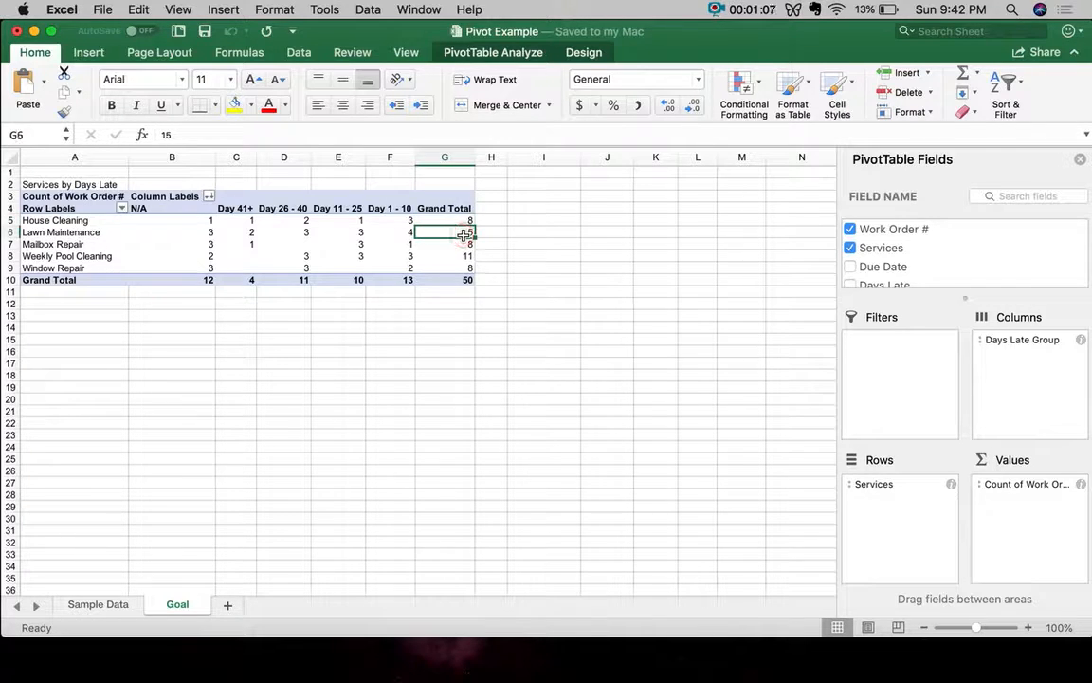
click(83, 231)
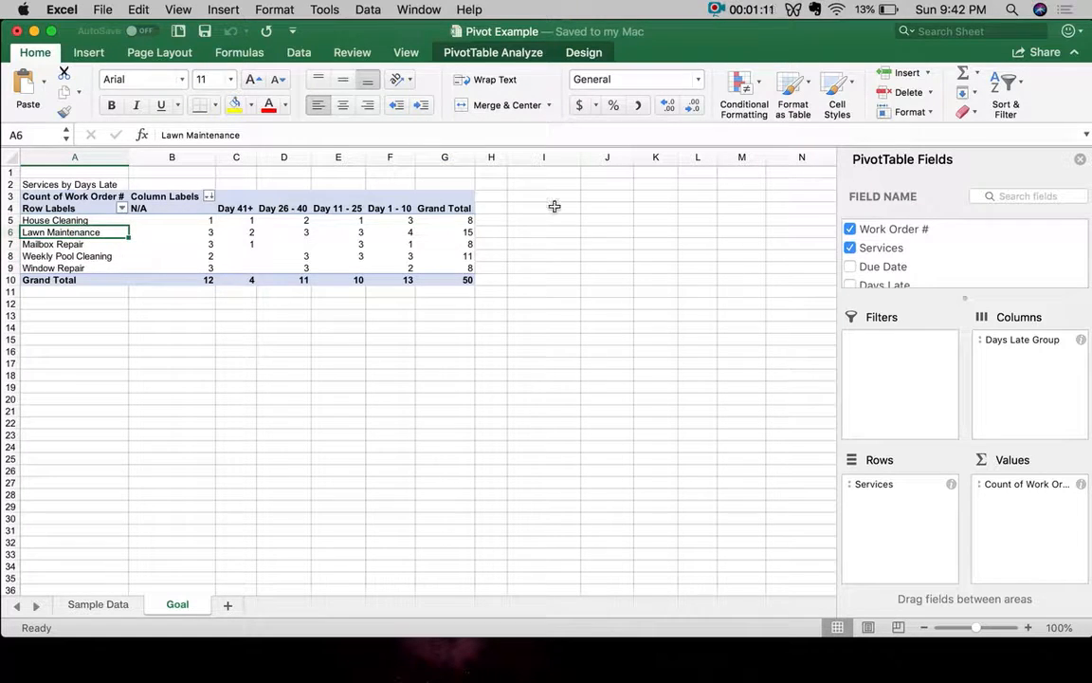
click(471, 255)
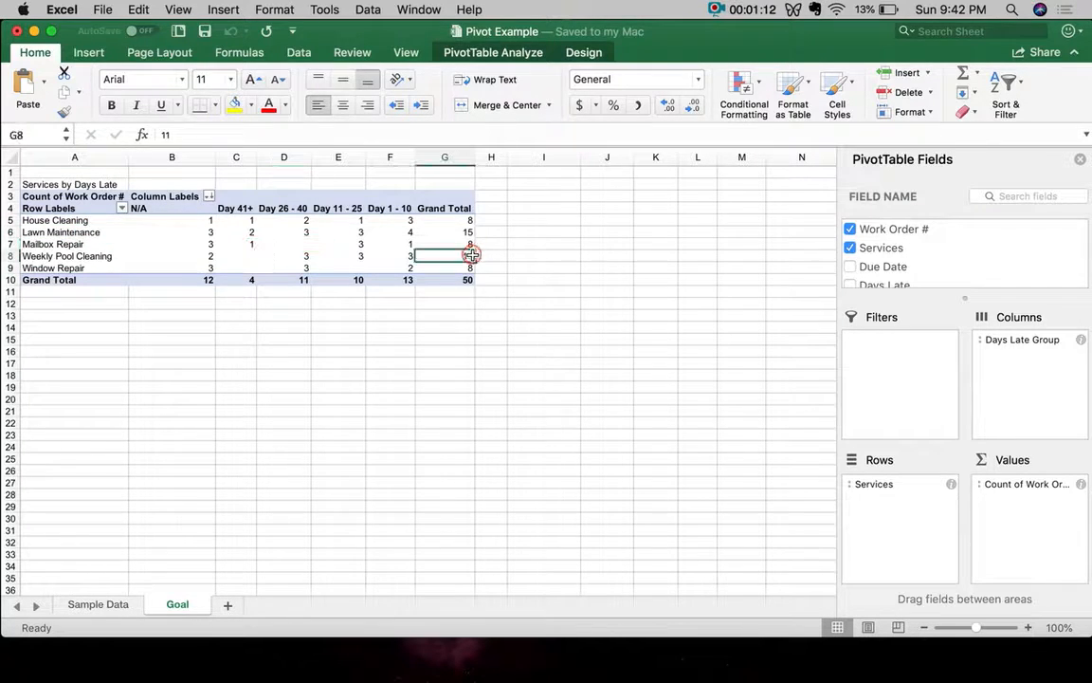
click(144, 255)
click(111, 255)
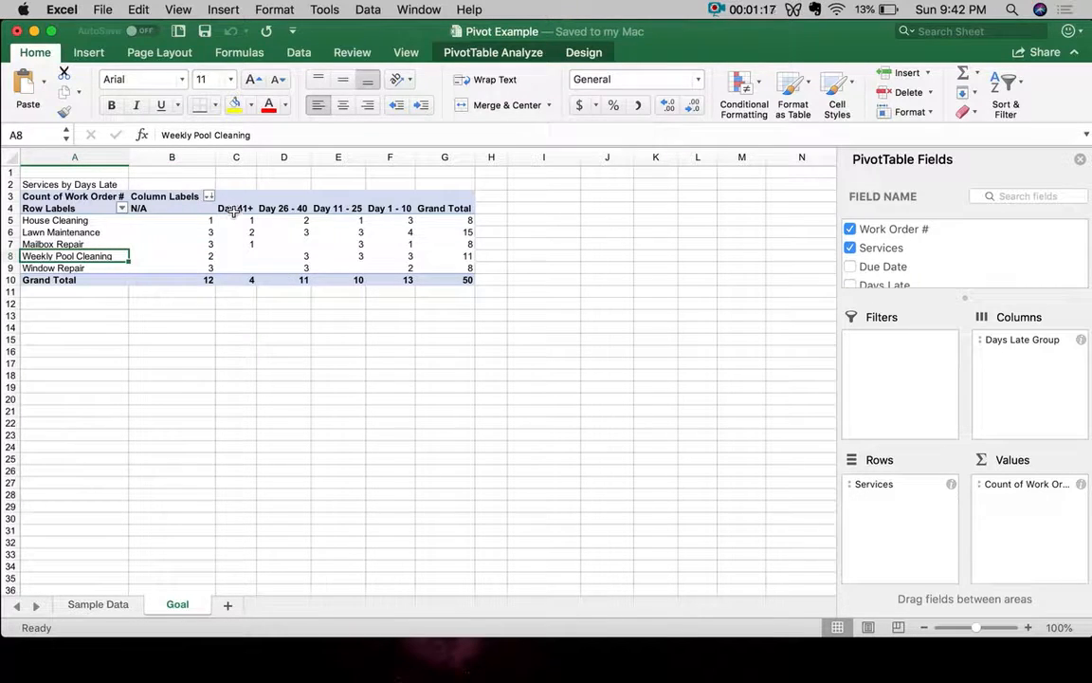
Examine the days-late group headings of the finished pivot table and the counts beneath them.
drag(191, 207, 406, 214)
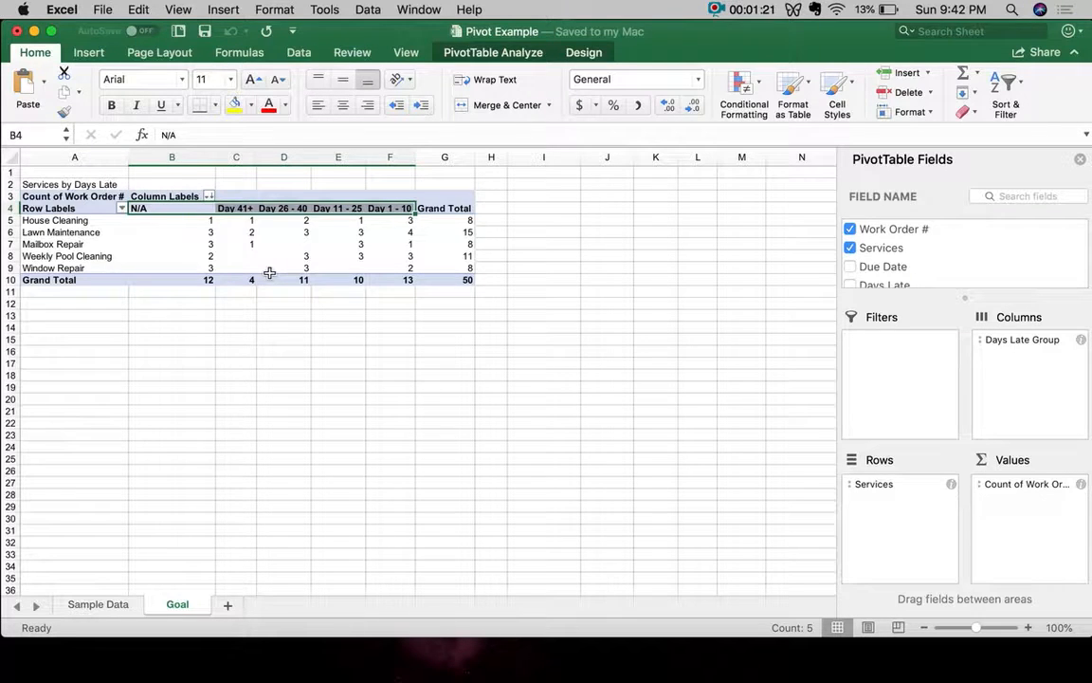
click(272, 233)
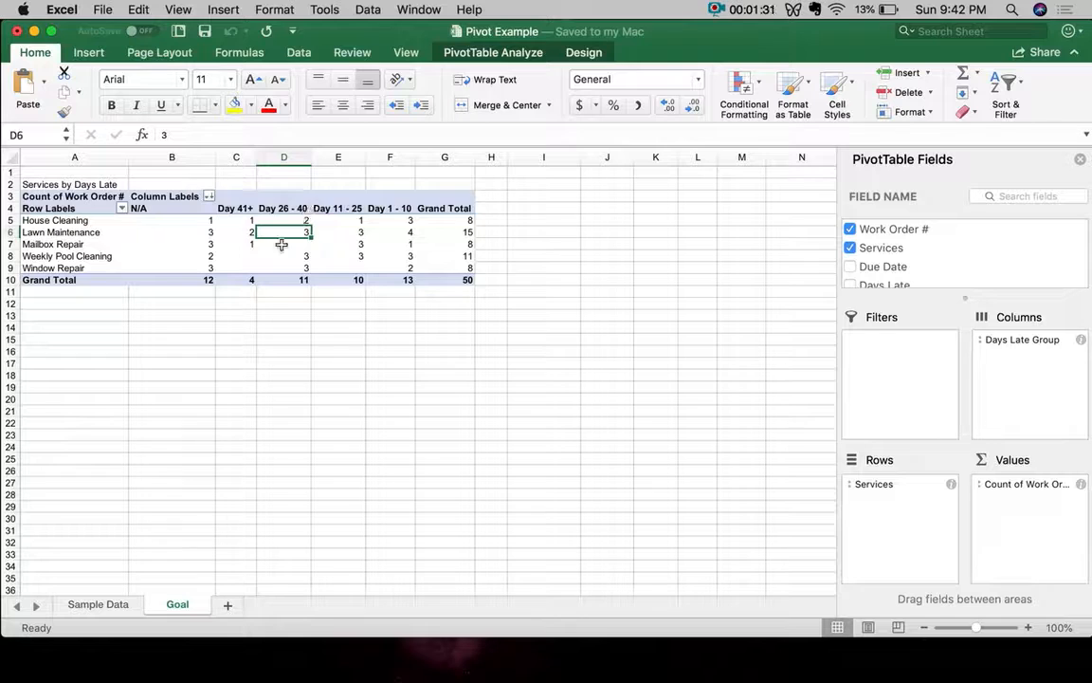
click(242, 247)
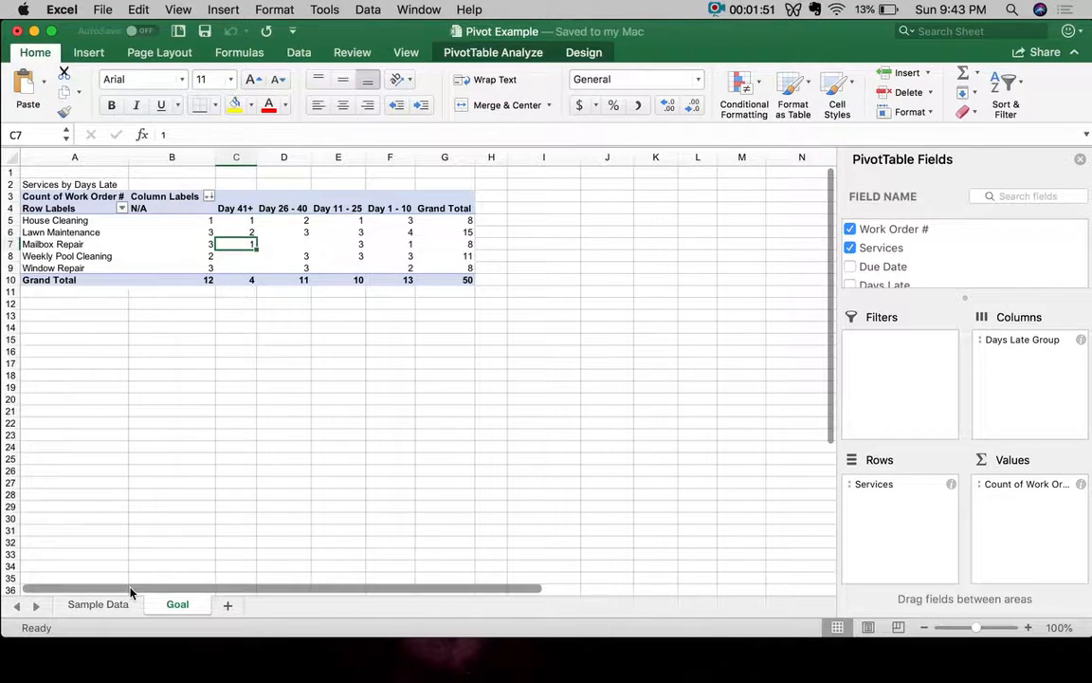
Create a PivotTable from the Sample Data range A1:O51 and place it on the existing Goal sheet at cell A15.
click(108, 607)
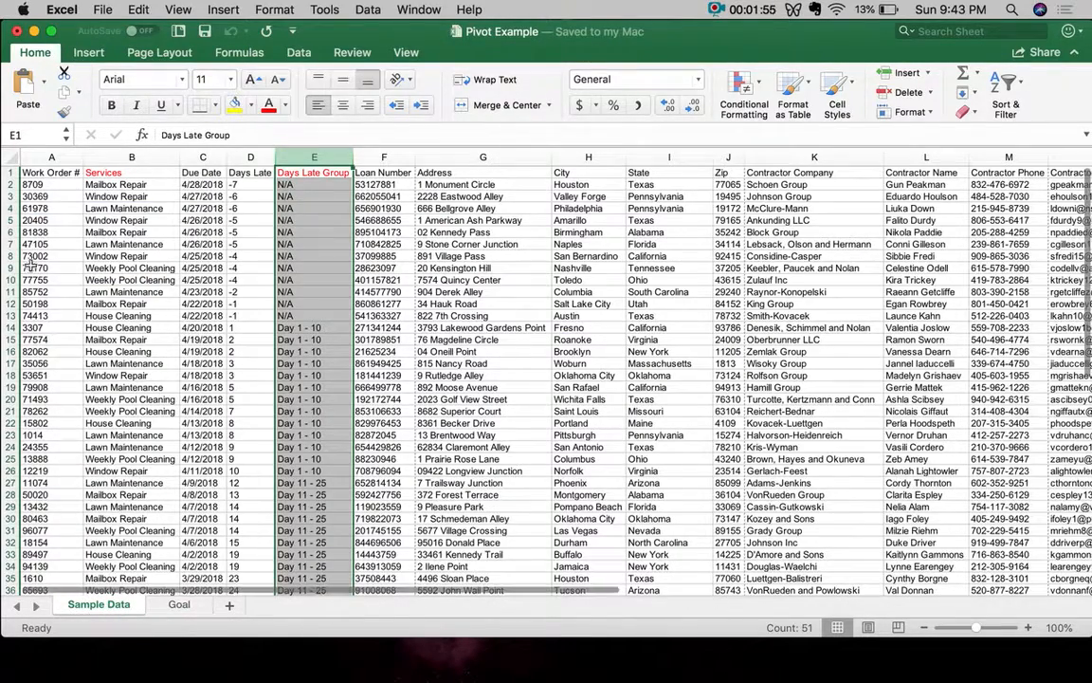
click(54, 172)
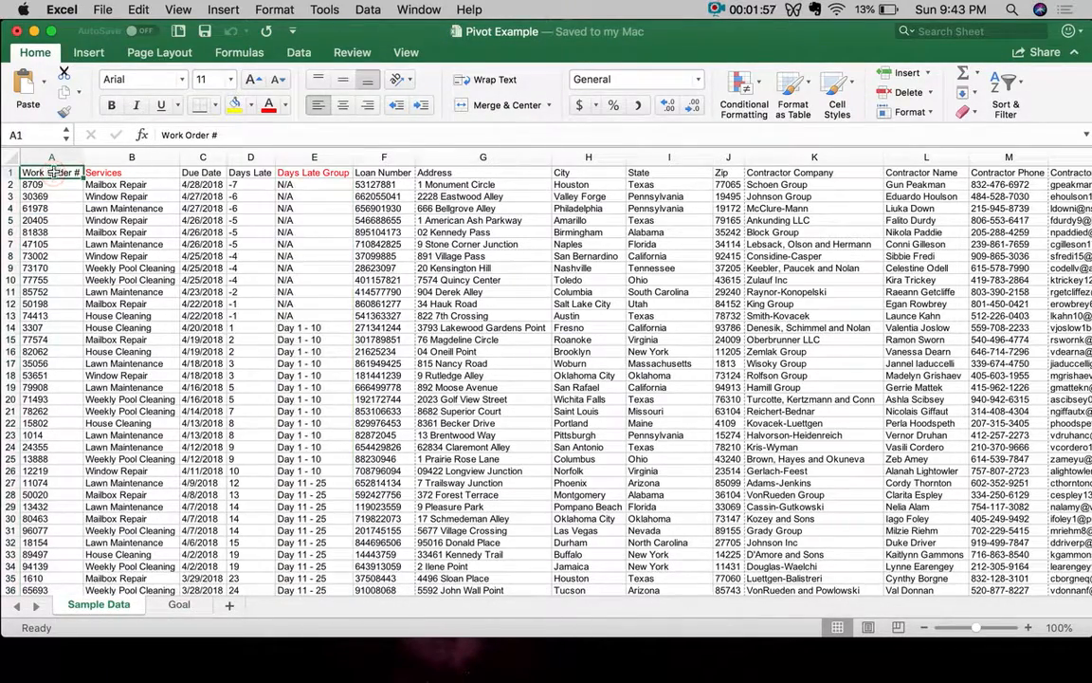
click(88, 54)
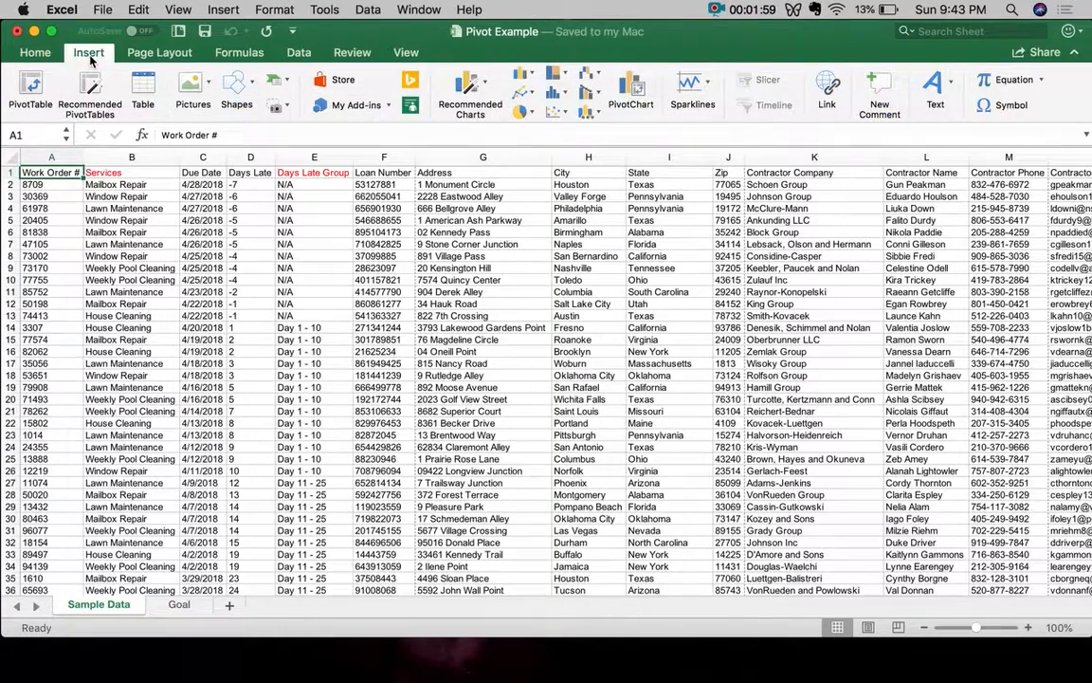
click(29, 90)
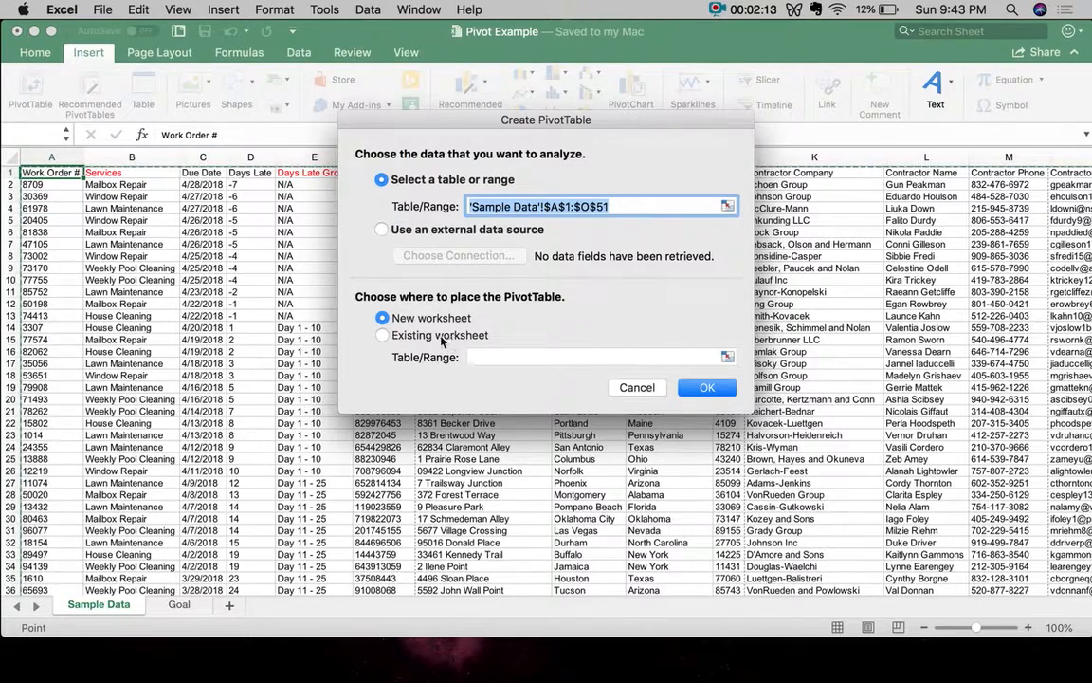
click(383, 337)
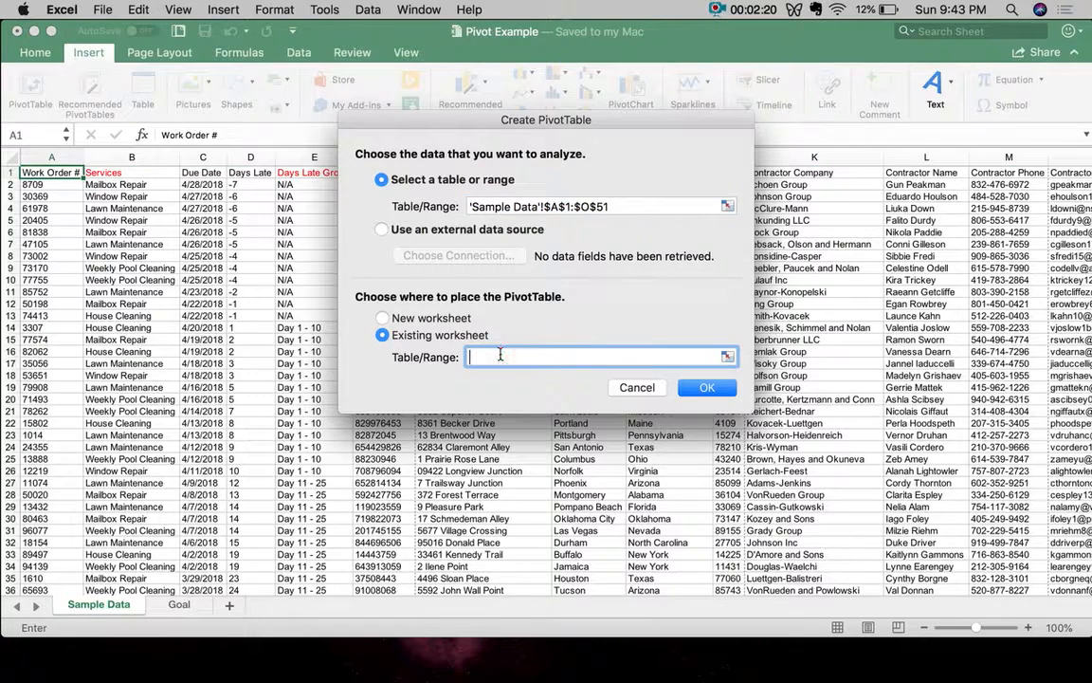
click(180, 611)
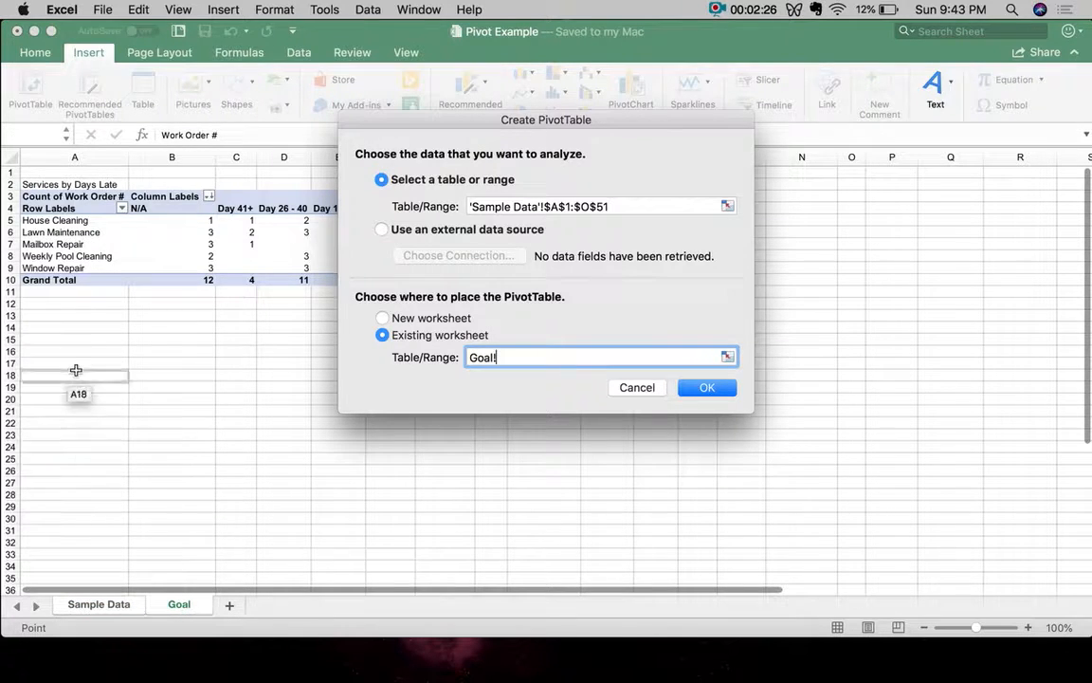
click(97, 337)
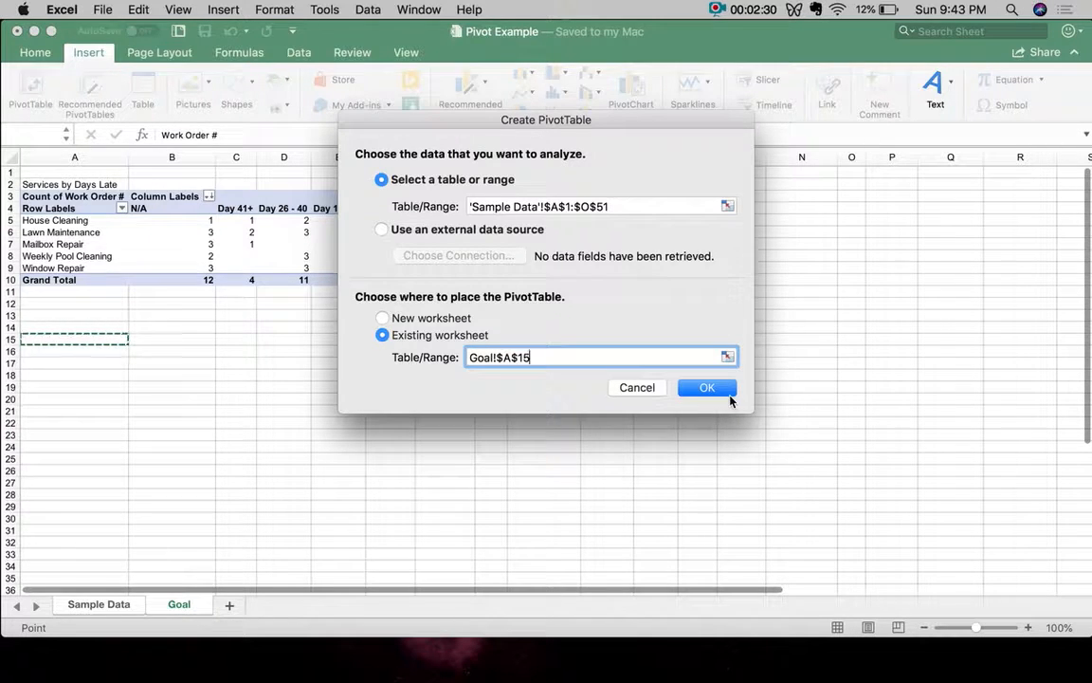
click(723, 392)
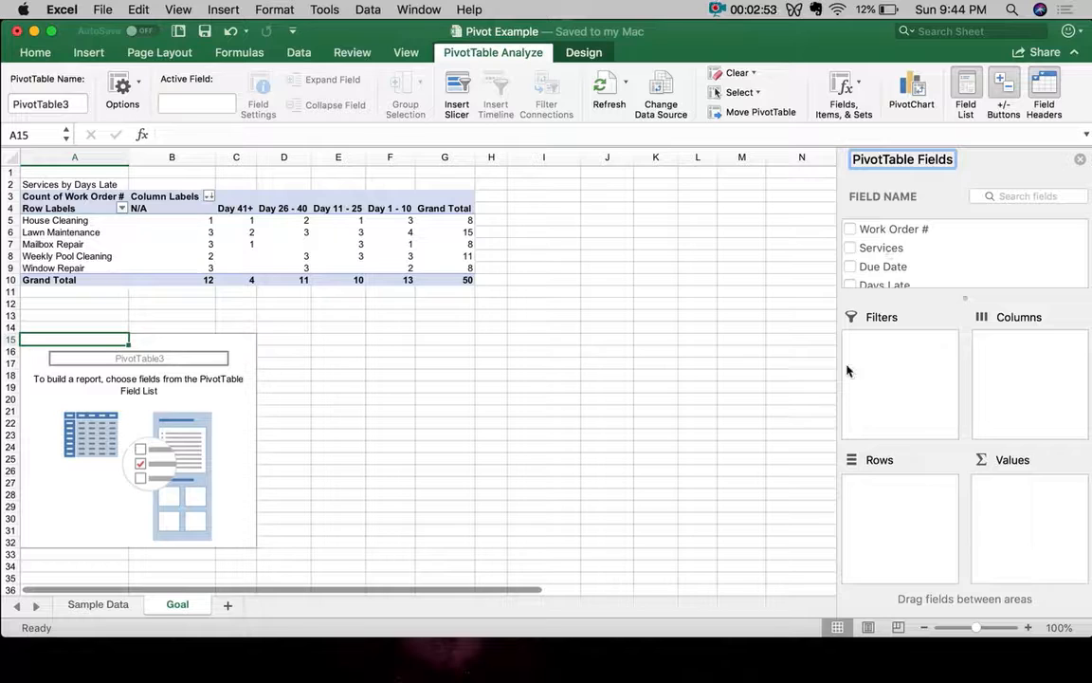
Add the Services field as the rows of the new PivotTable at A15, matching the finished example above it.
click(59, 220)
drag(60, 220, 224, 248)
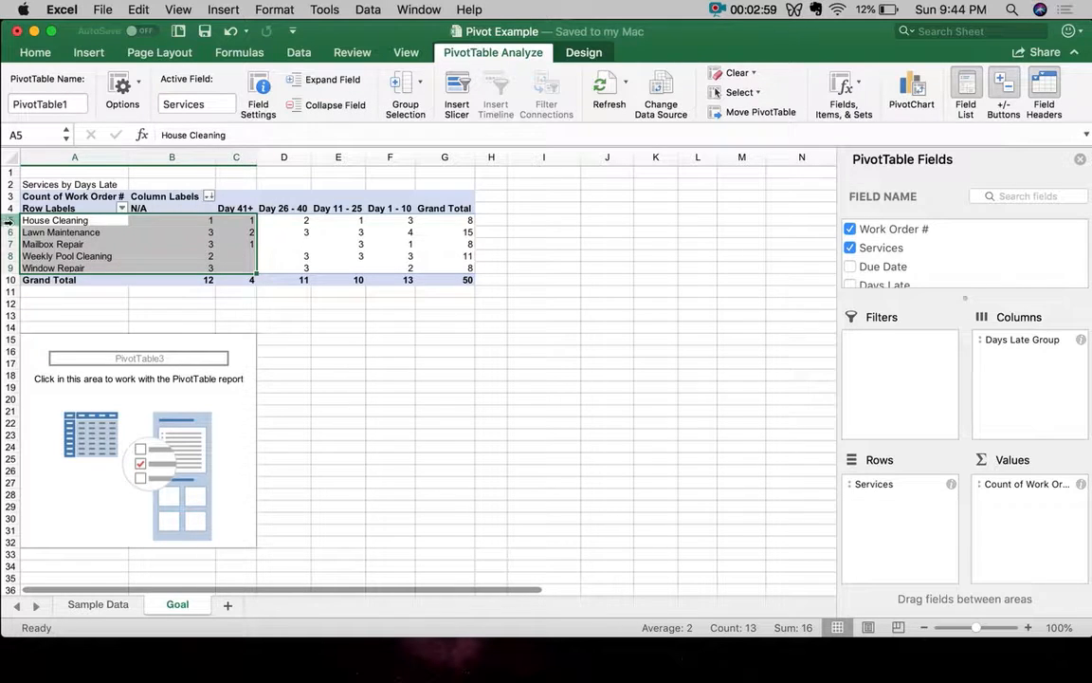
click(81, 339)
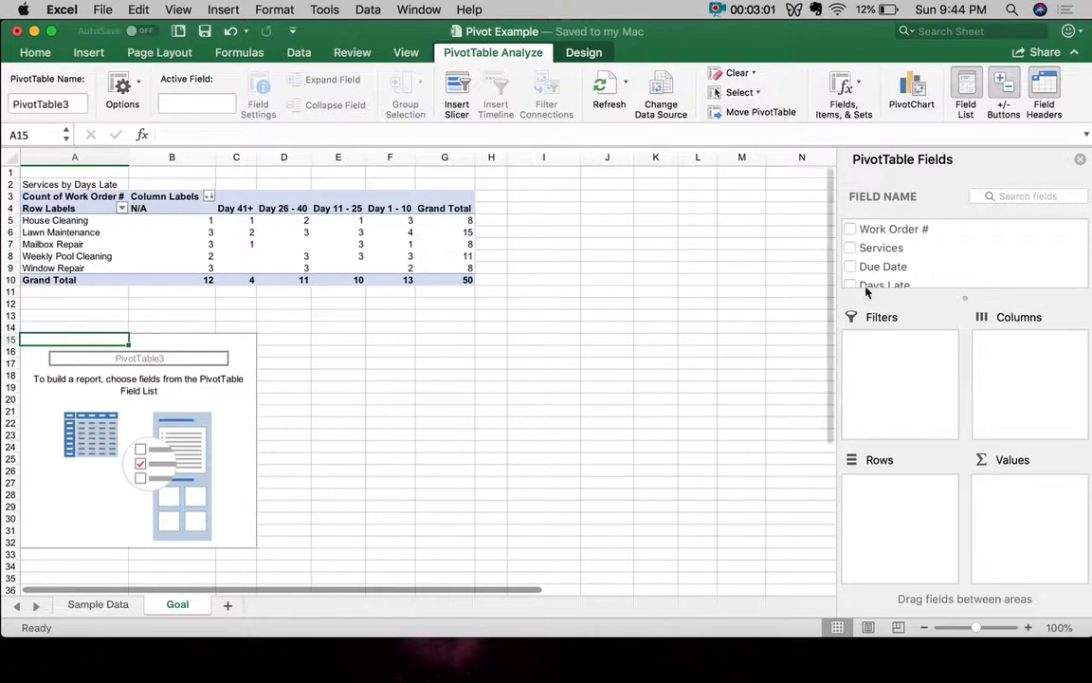
click(883, 250)
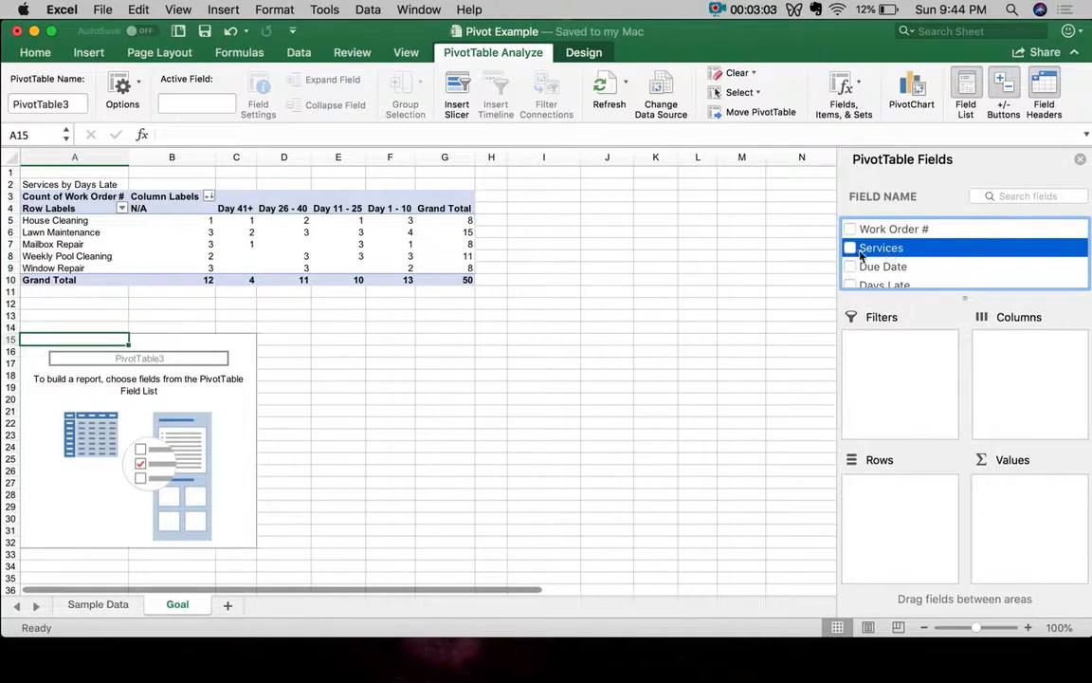
click(851, 250)
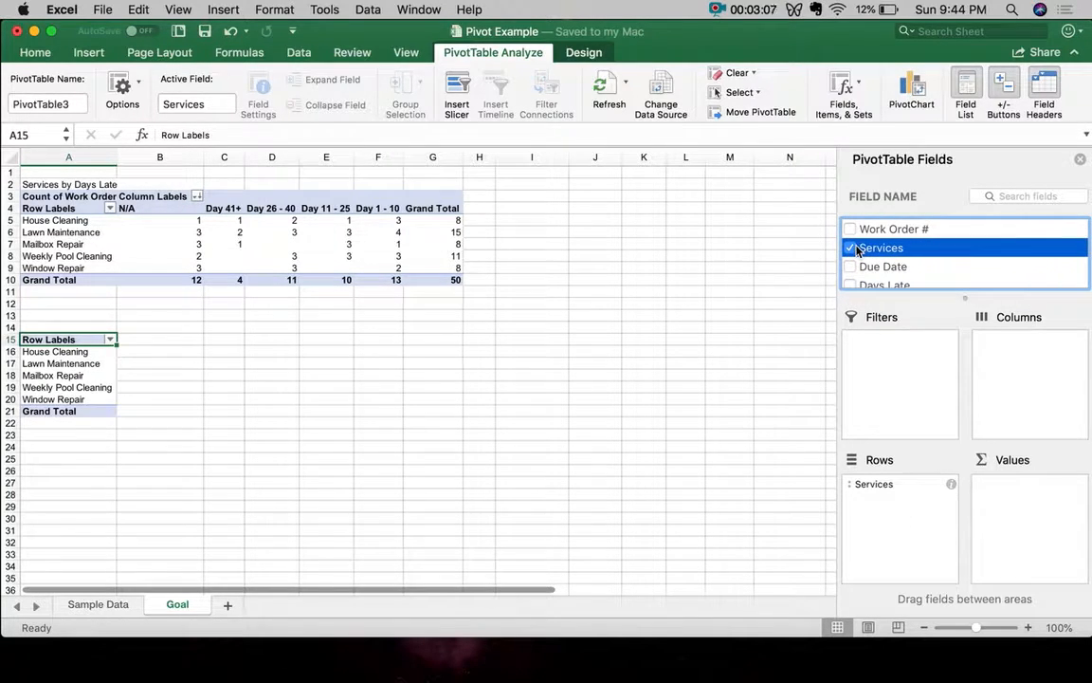
drag(857, 249, 890, 525)
Add Work Order # to the new PivotTable's values and summarize it by Count.
drag(904, 237, 1050, 516)
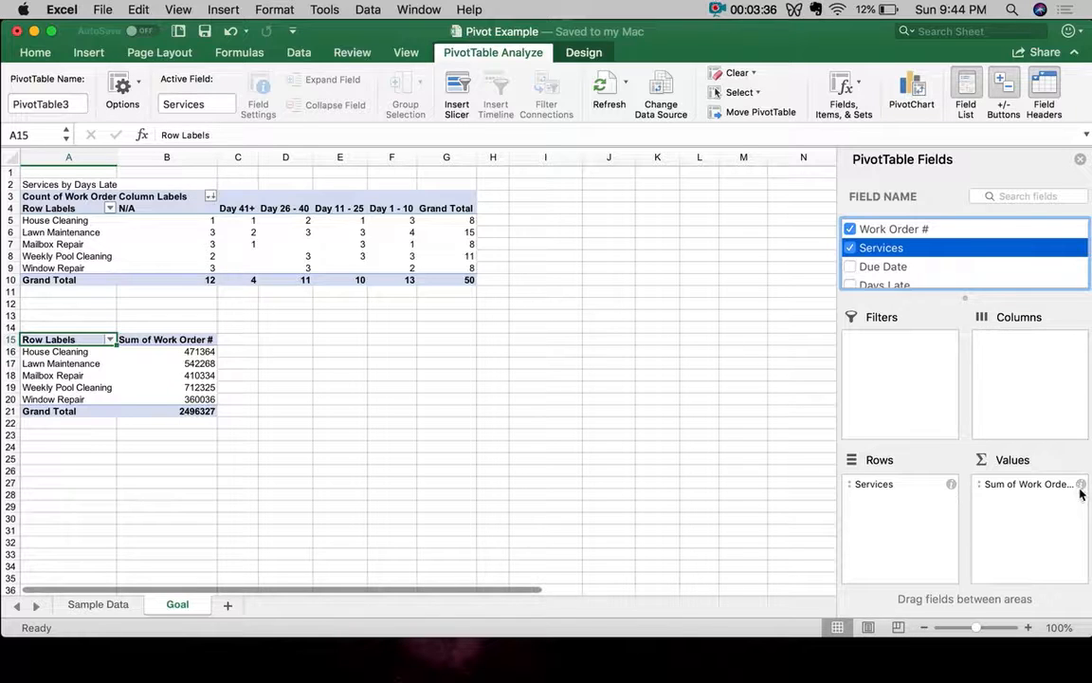
click(1081, 486)
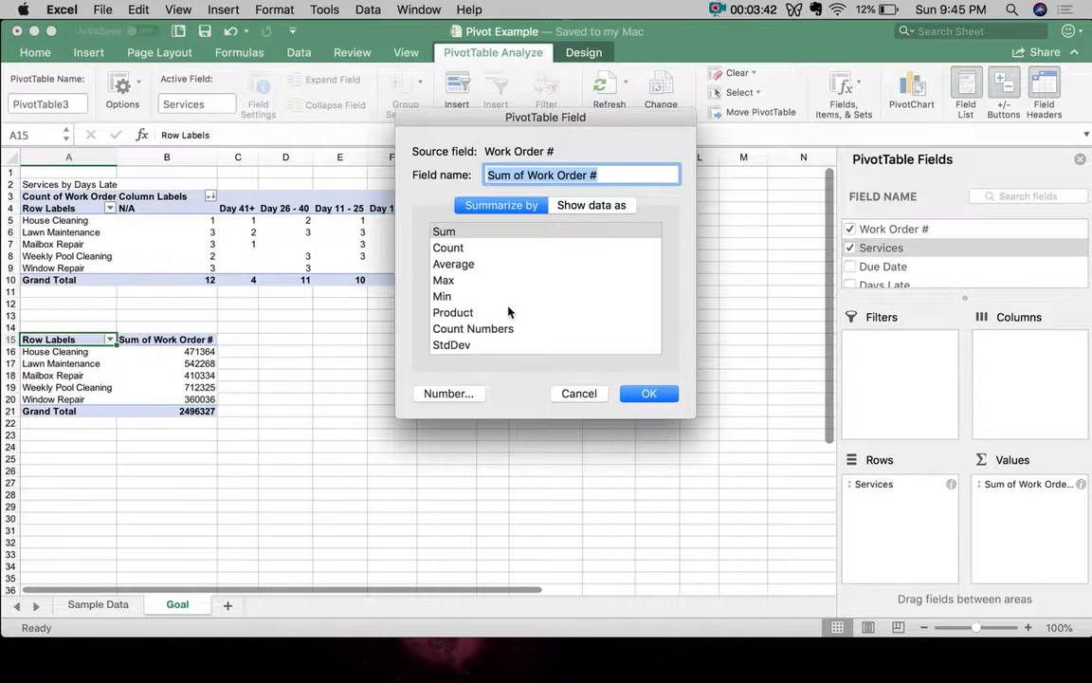
click(446, 248)
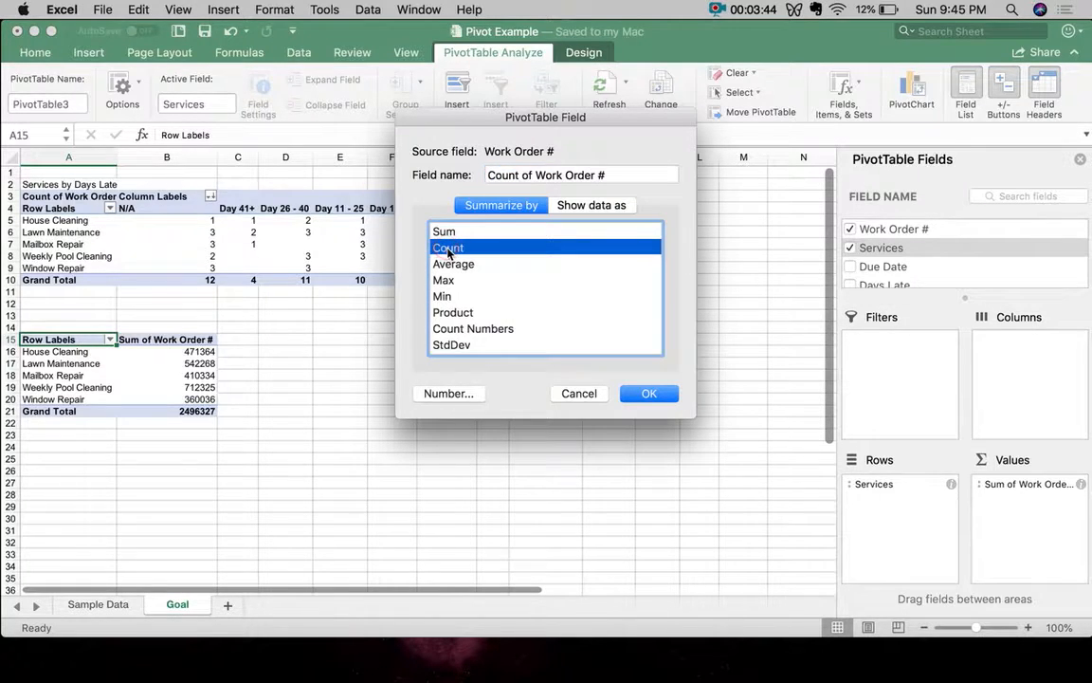
click(643, 395)
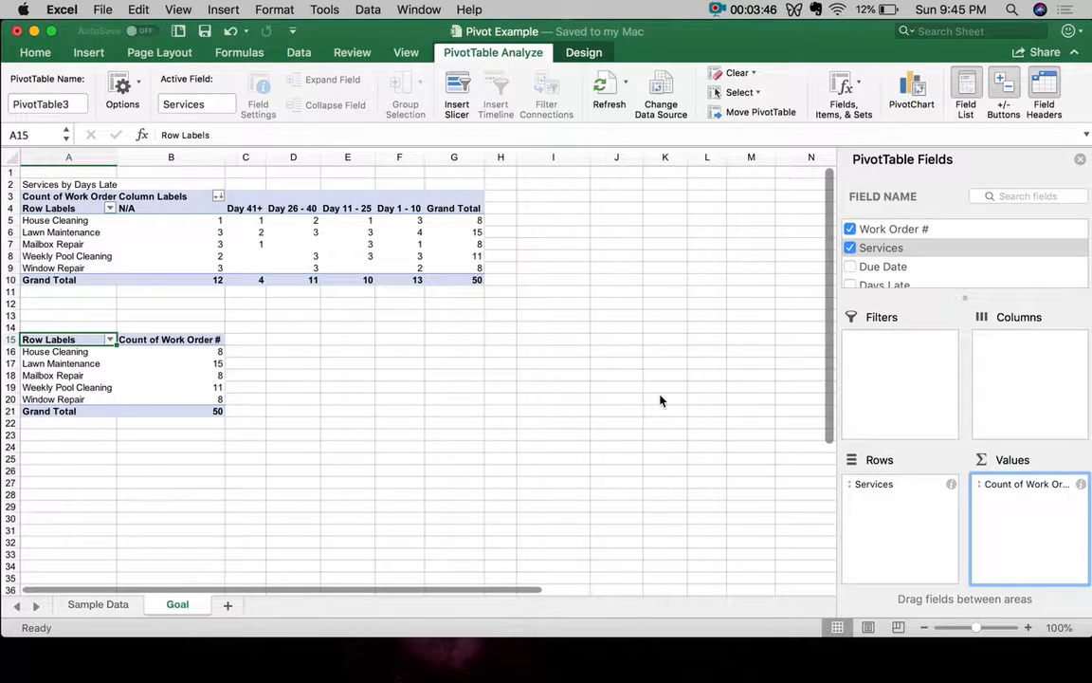
Compare the work order counts per service in the new PivotTable with the Grand Total column of the finished example.
drag(156, 351, 56, 385)
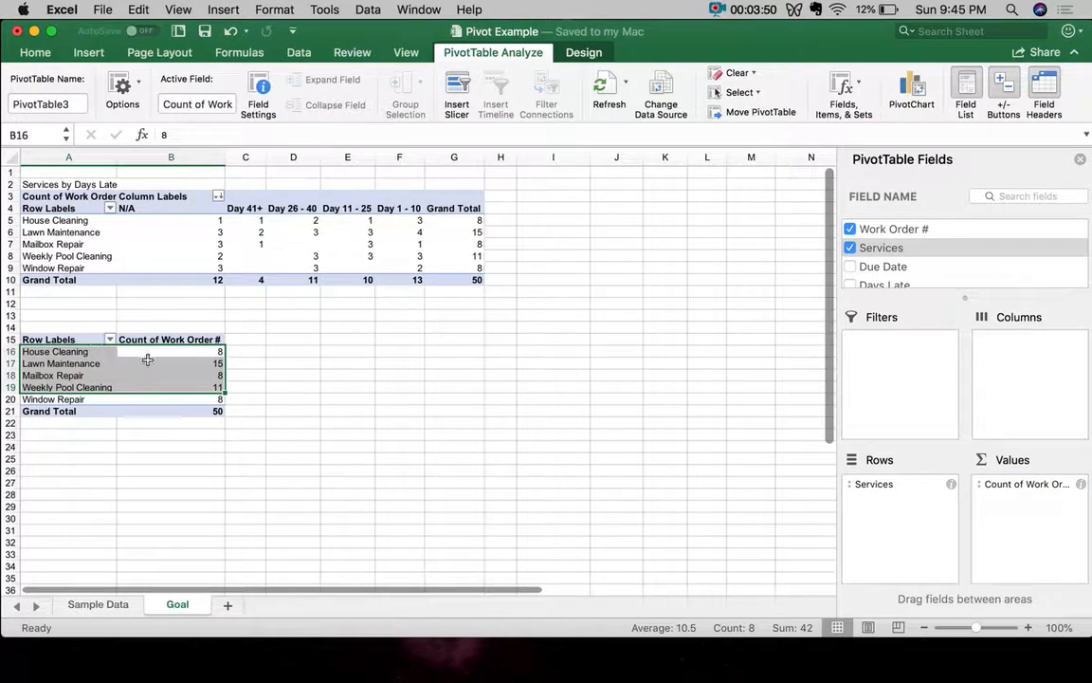
click(462, 225)
drag(463, 225, 465, 281)
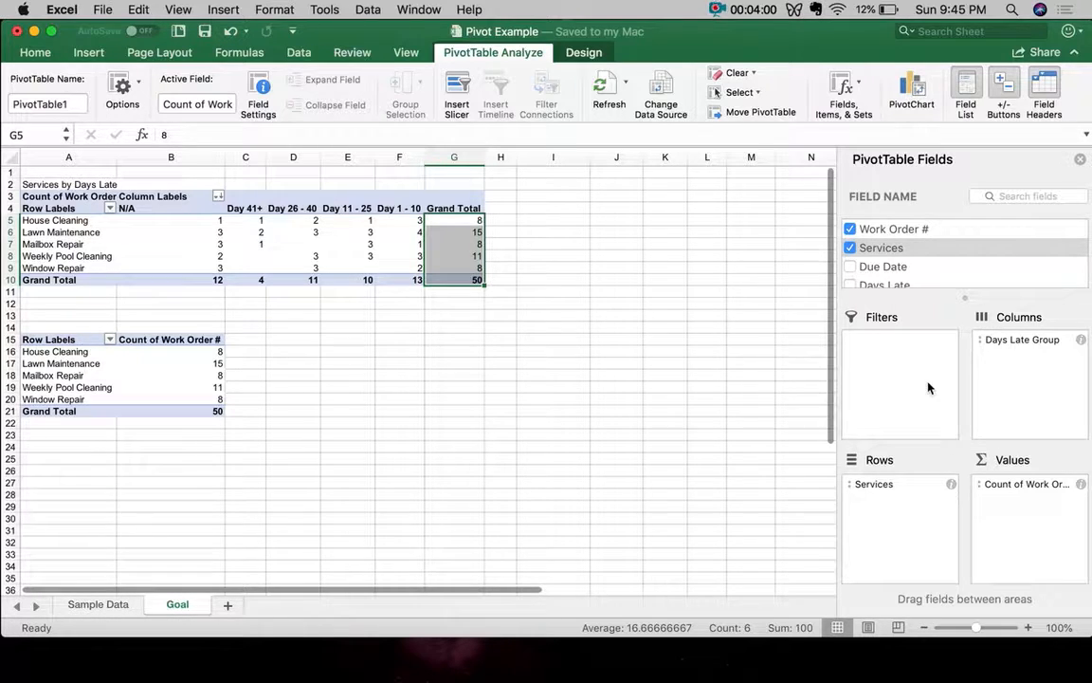
Try the Days Late field as the columns of the new PivotTable at A15 and inspect the individual day headings.
click(906, 268)
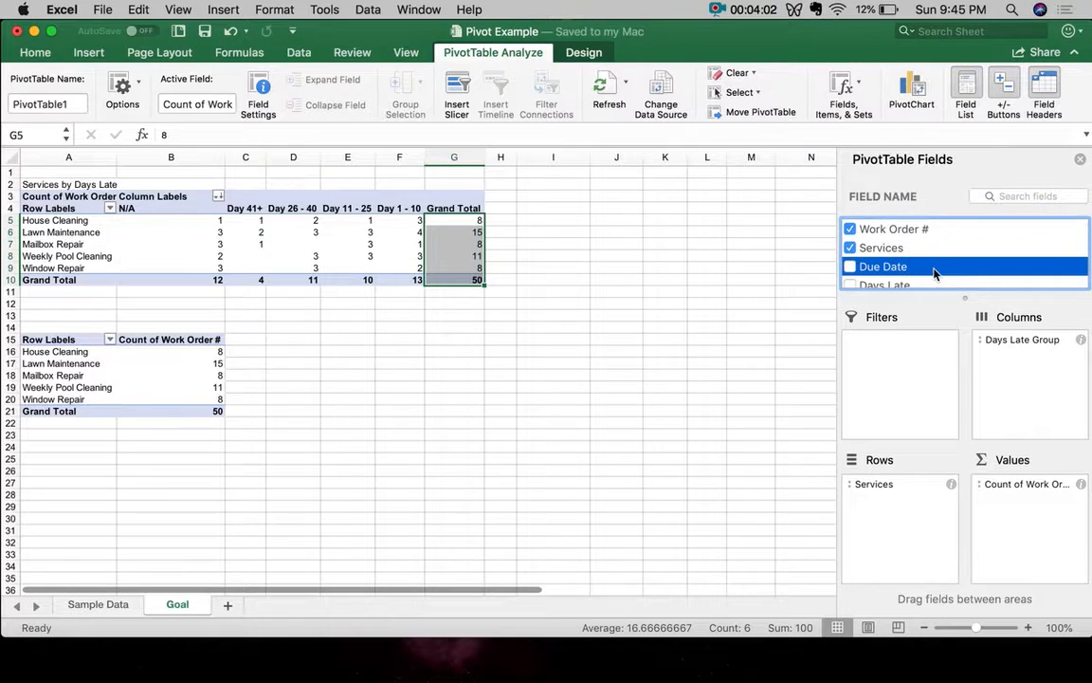
scroll(905, 260, down, 2)
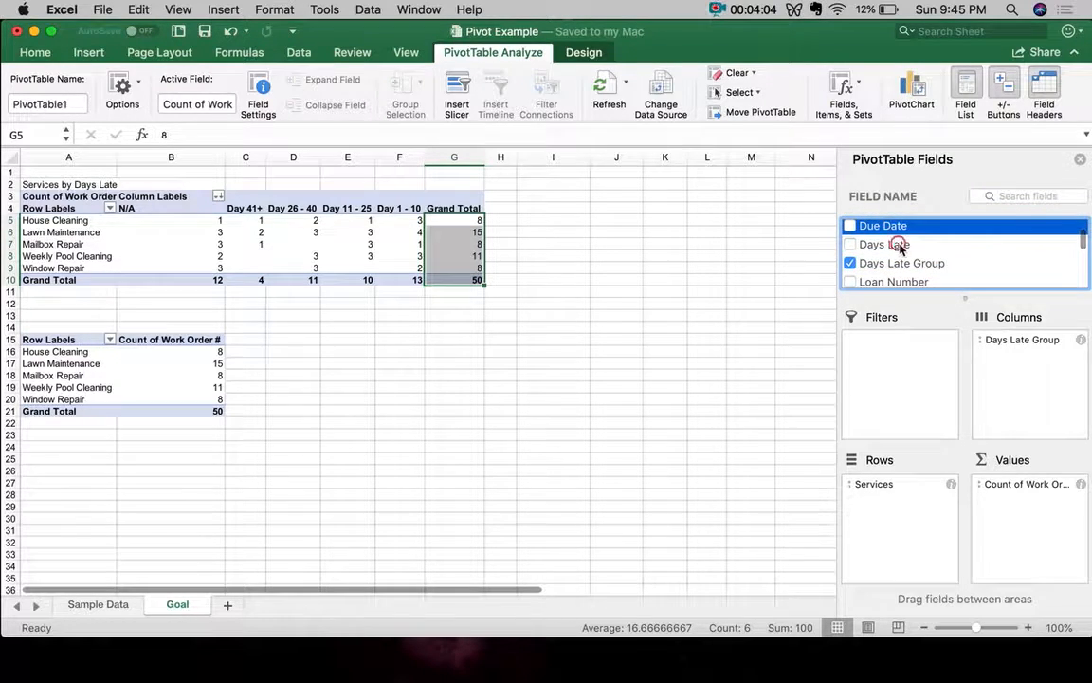
click(899, 246)
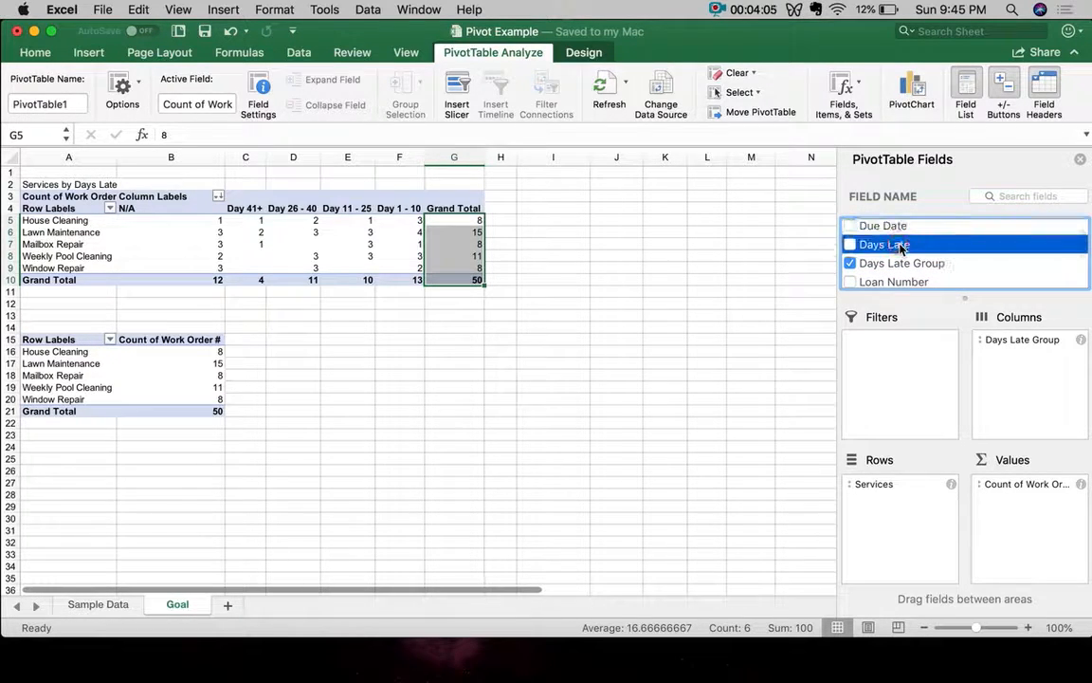
click(52, 340)
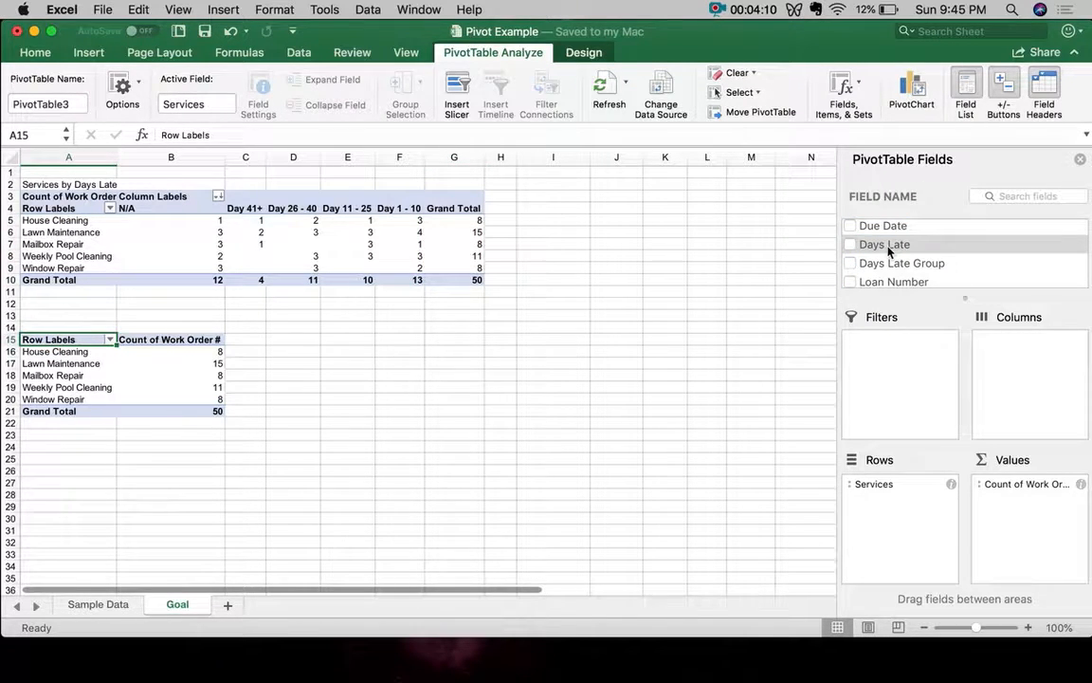
drag(888, 249, 1033, 384)
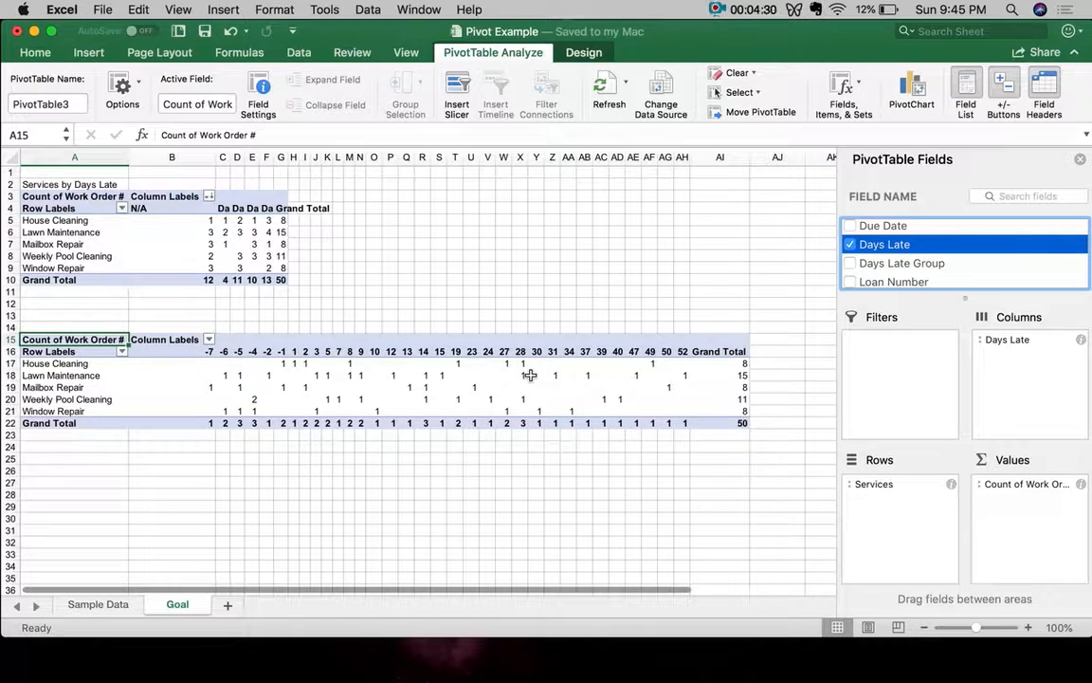
click(685, 353)
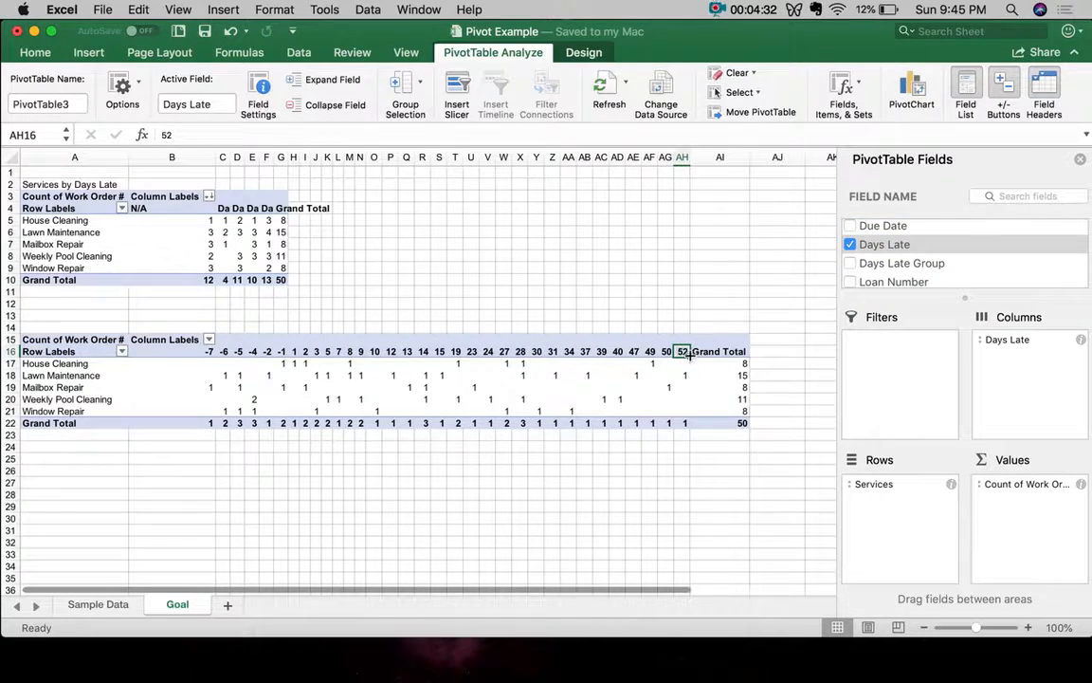
click(670, 354)
click(651, 353)
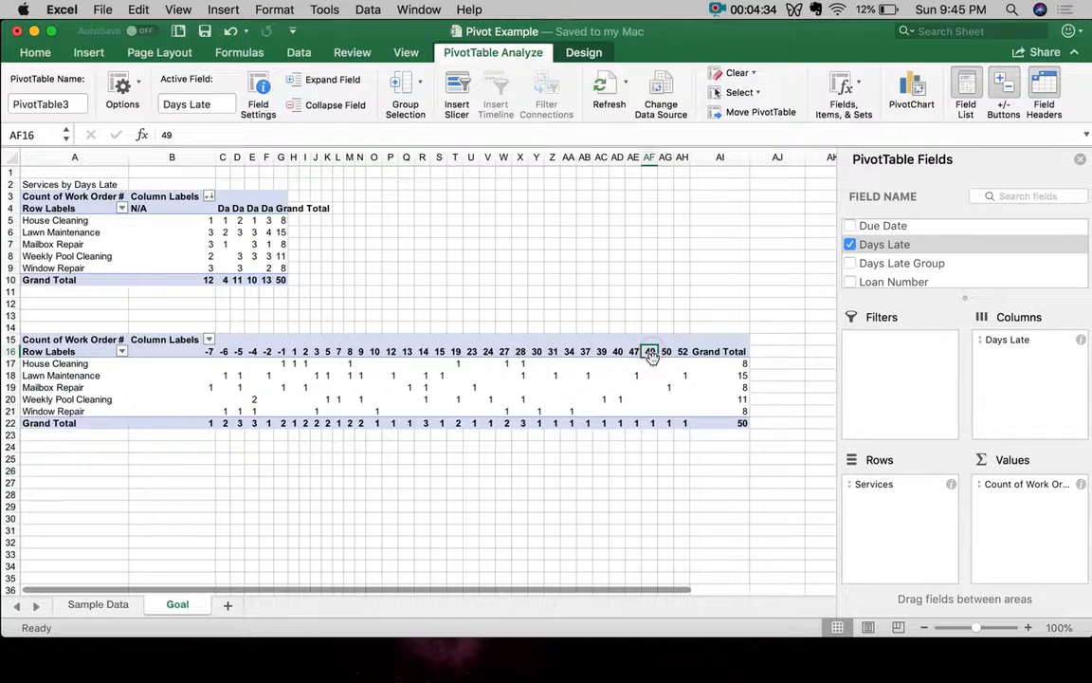
click(653, 363)
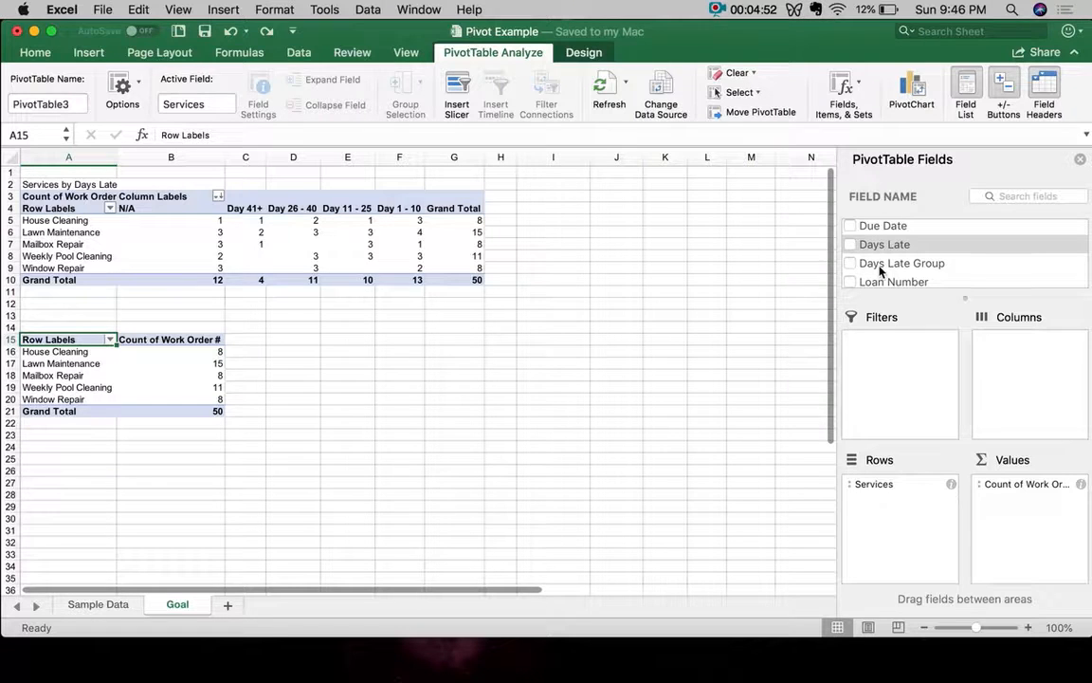
Add the Days Late Group field as the columns of the new PivotTable at A15.
drag(880, 264, 1026, 386)
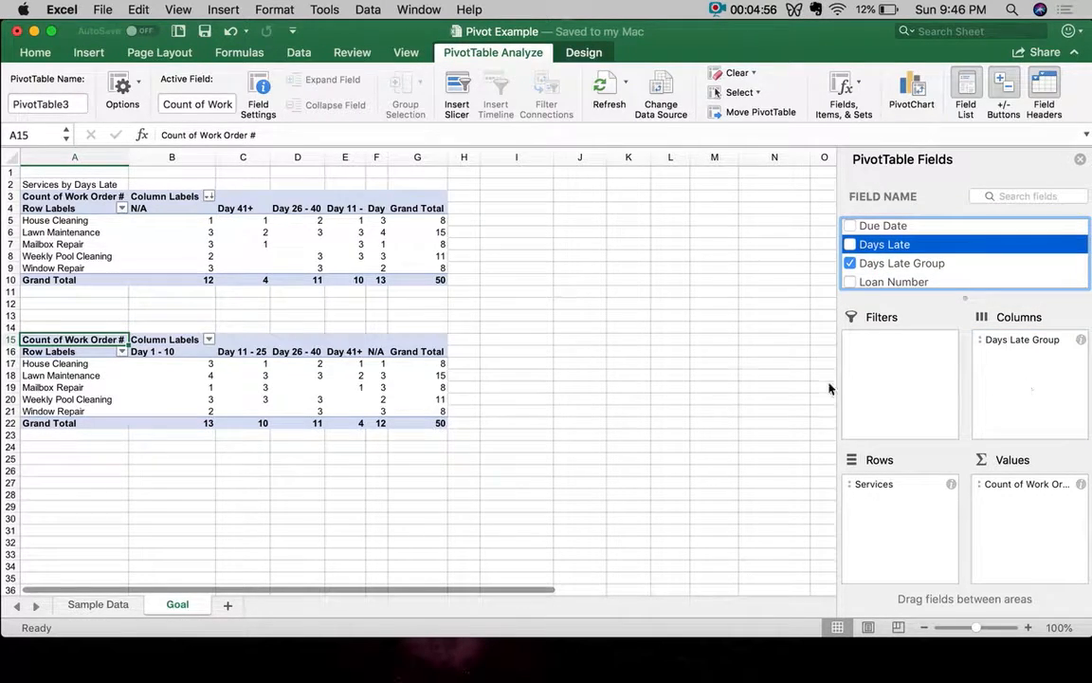
click(54, 364)
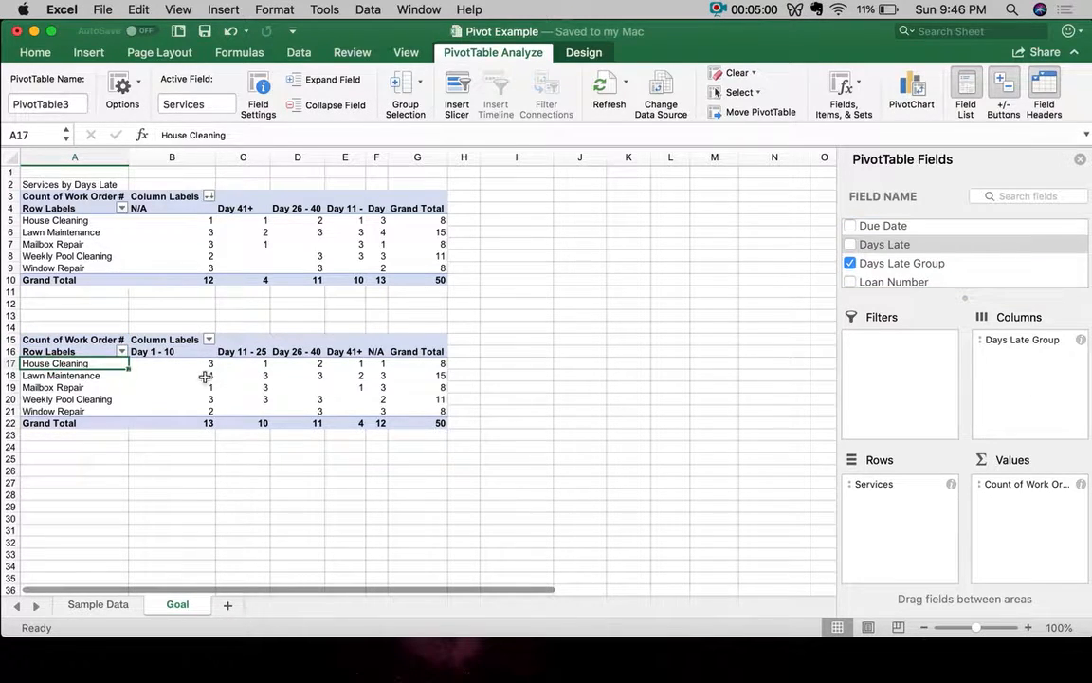
click(347, 351)
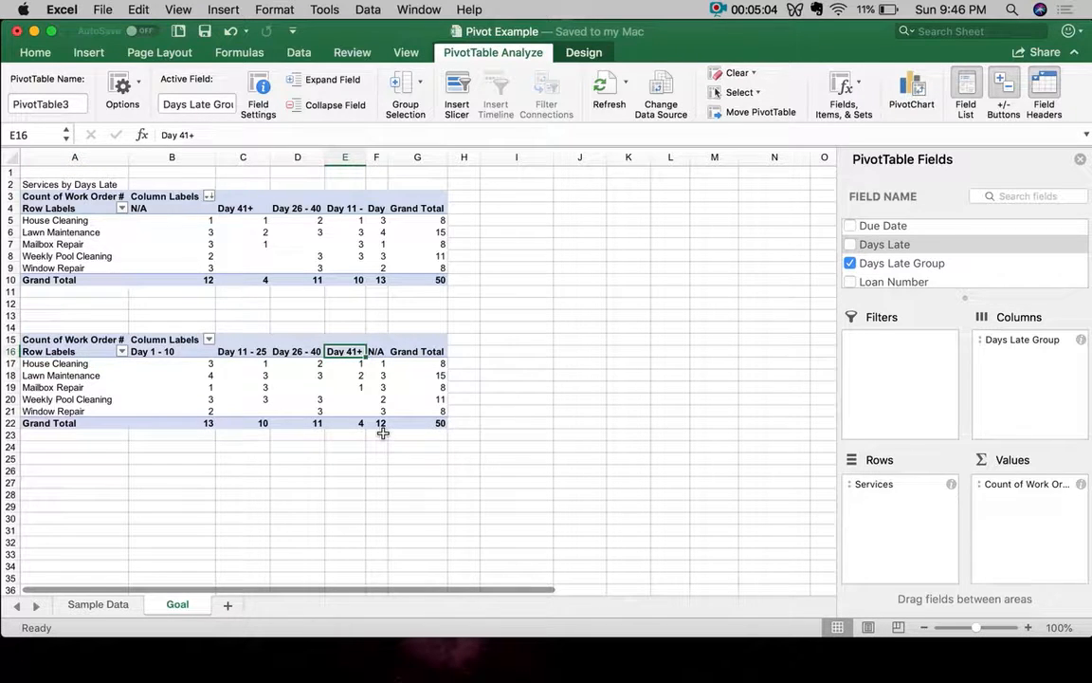
Drill into the House Cleaning count under Day 41+ to view its work order details, and discard the generated detail sheet.
click(343, 364)
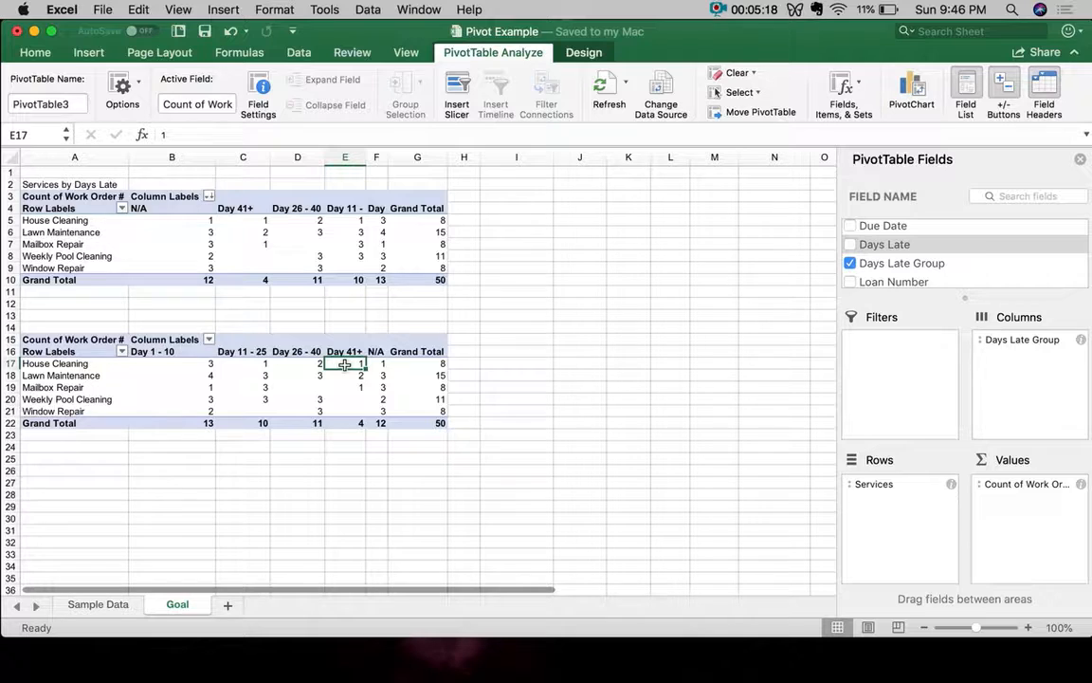
double_click(344, 363)
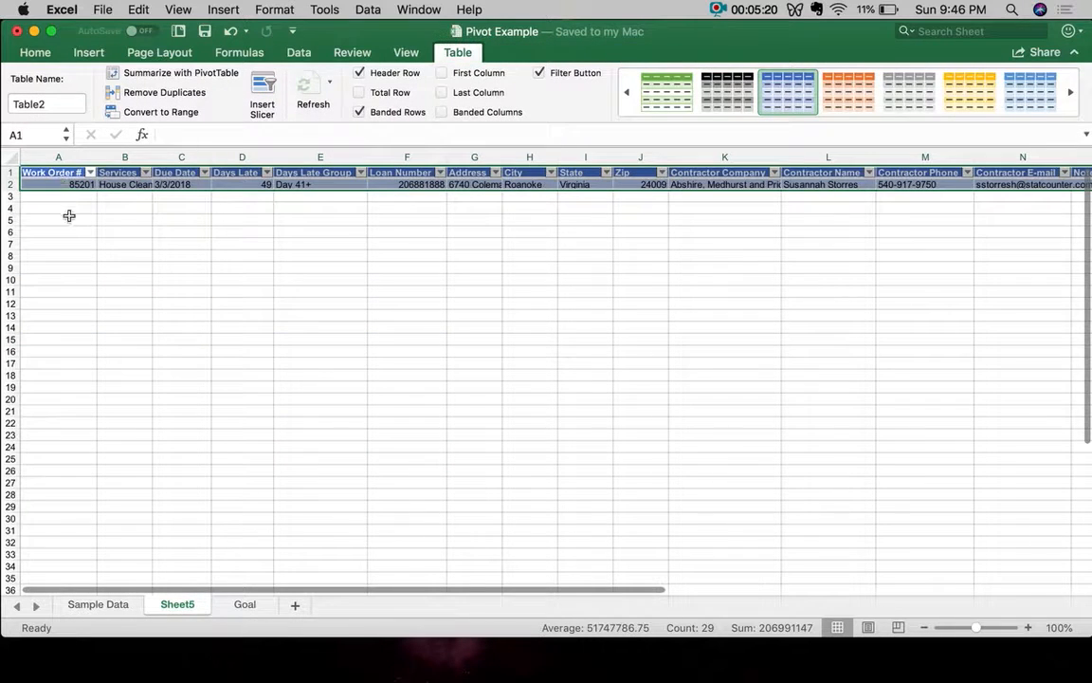
click(93, 219)
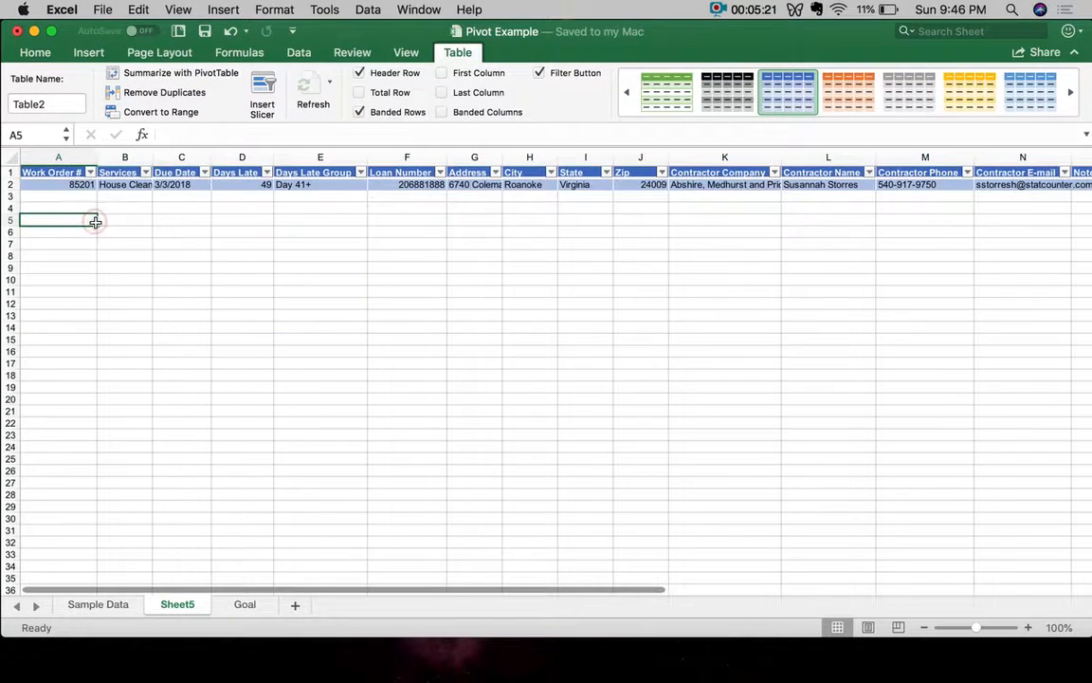
click(61, 186)
key(super+a)
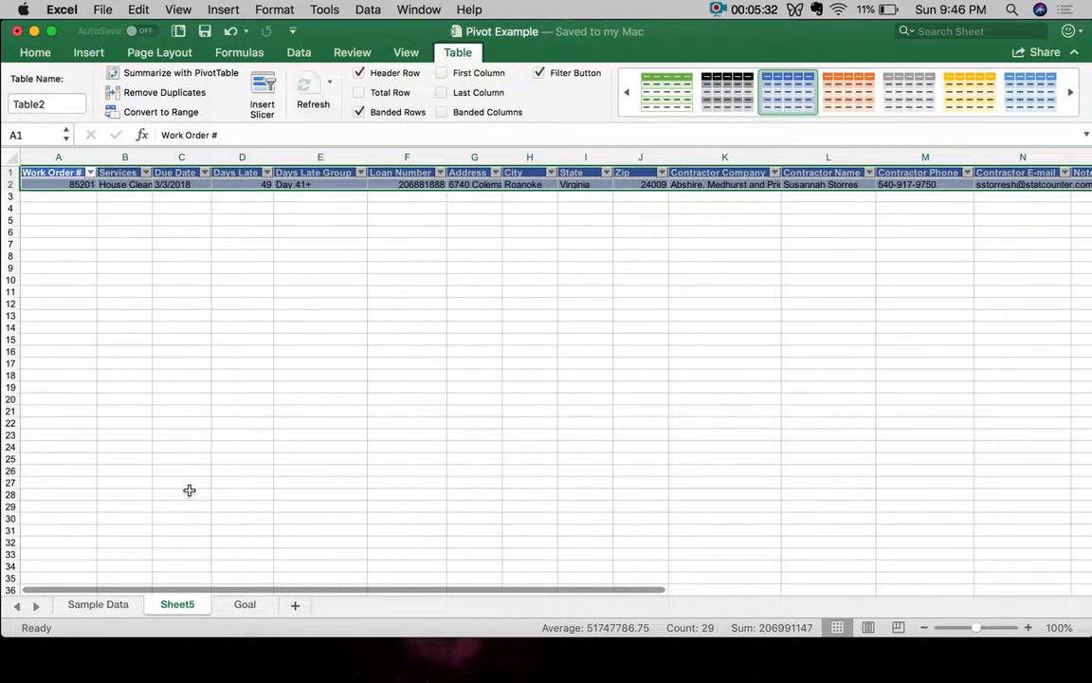
key(super+z)
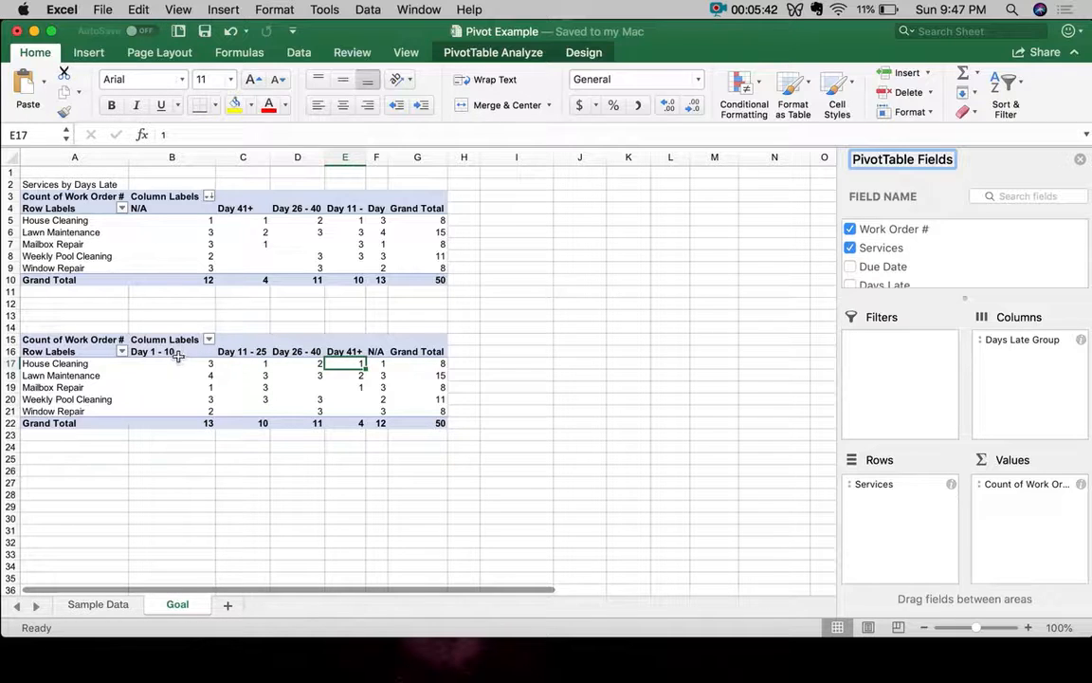
Compare the days-late heading order of both PivotTables and autofit column F so the Day 1 - 10 heading fits.
drag(171, 352, 386, 352)
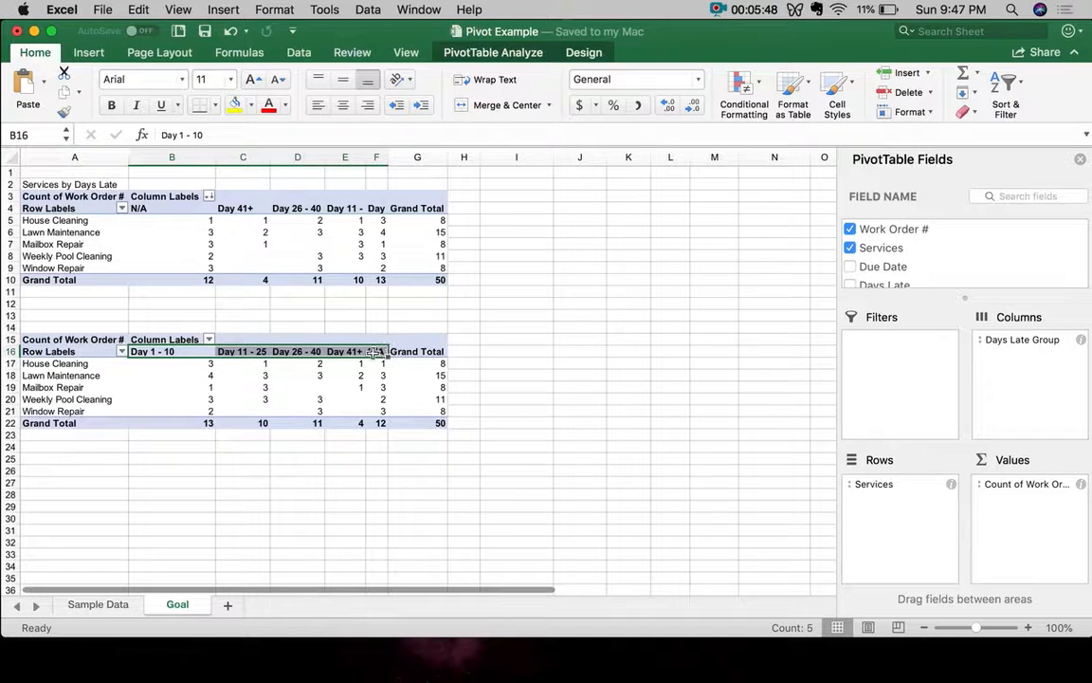
click(71, 205)
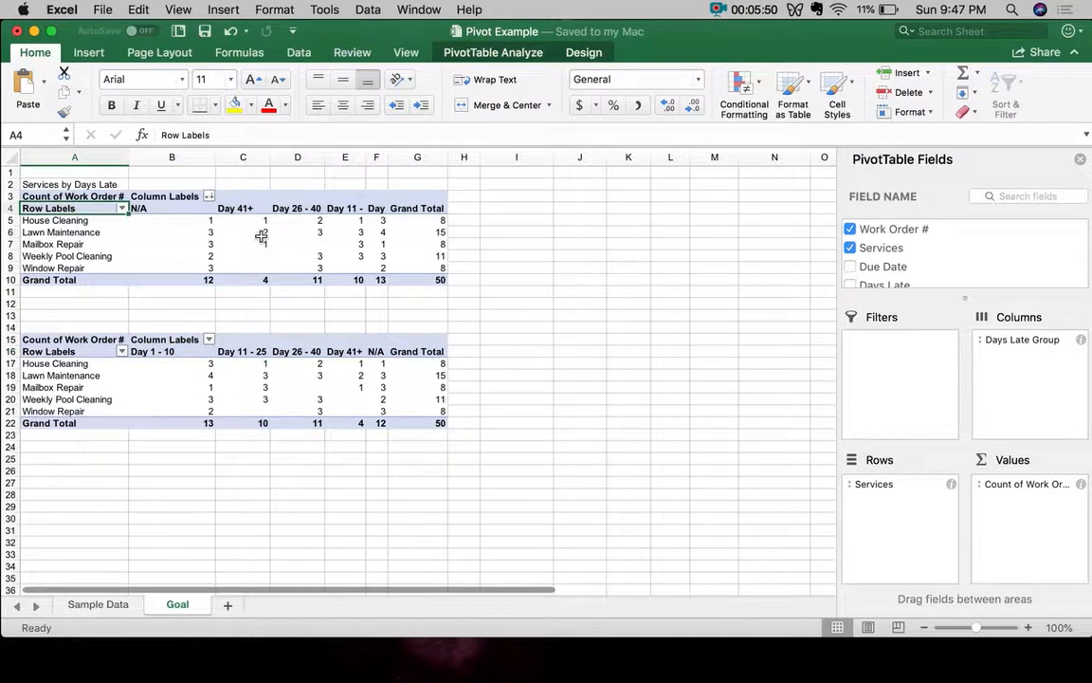
click(186, 208)
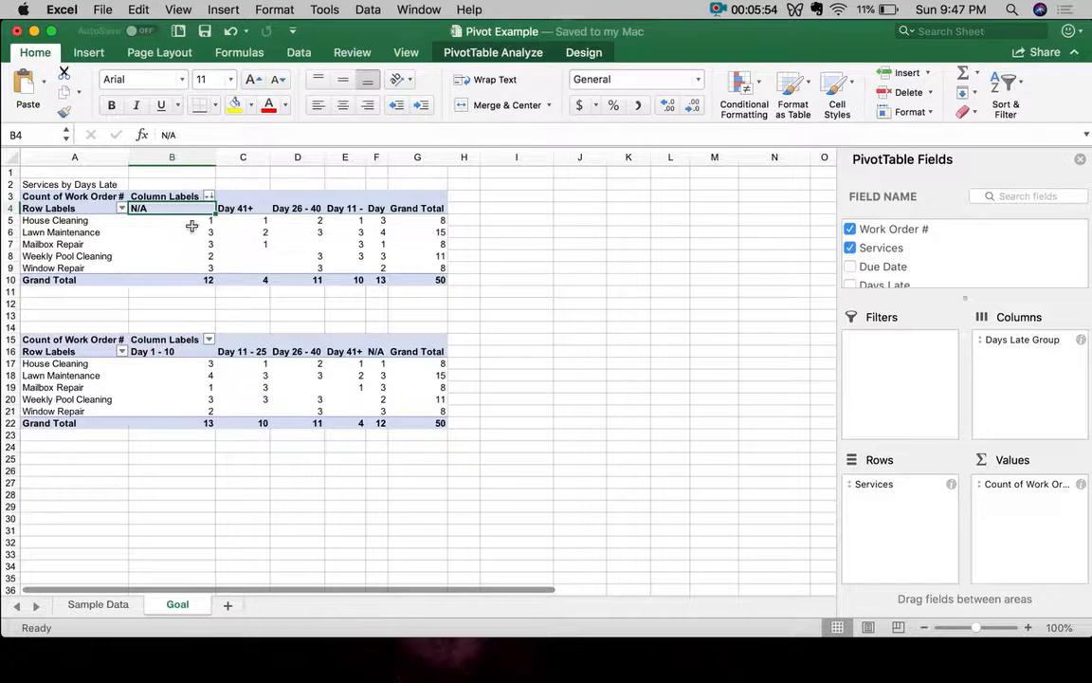
click(245, 208)
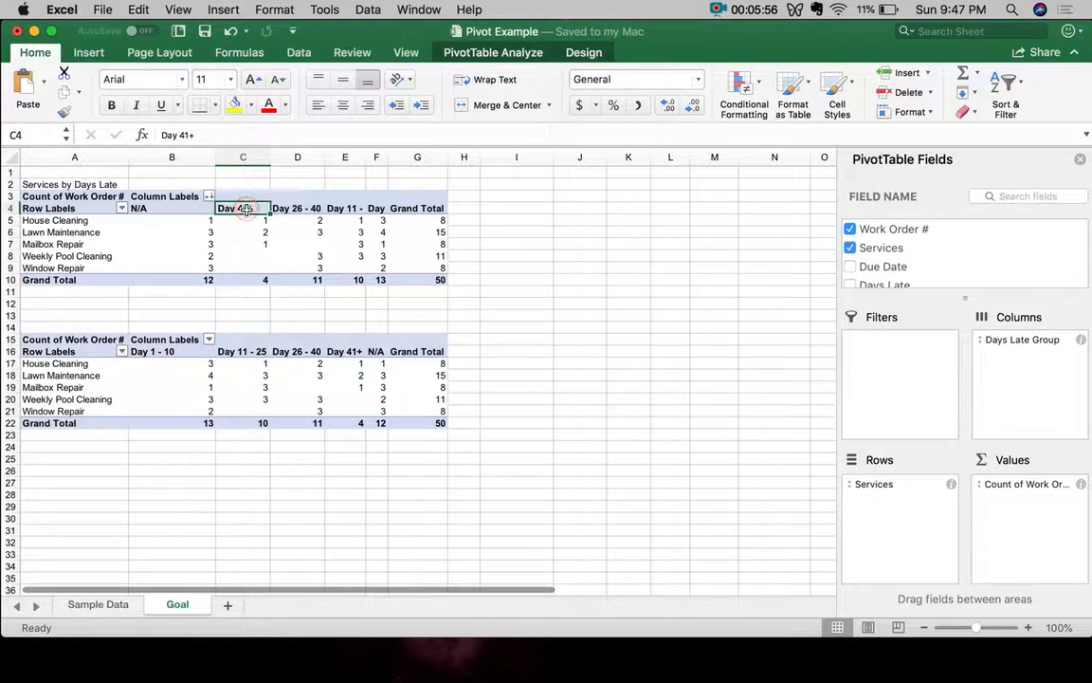
click(382, 208)
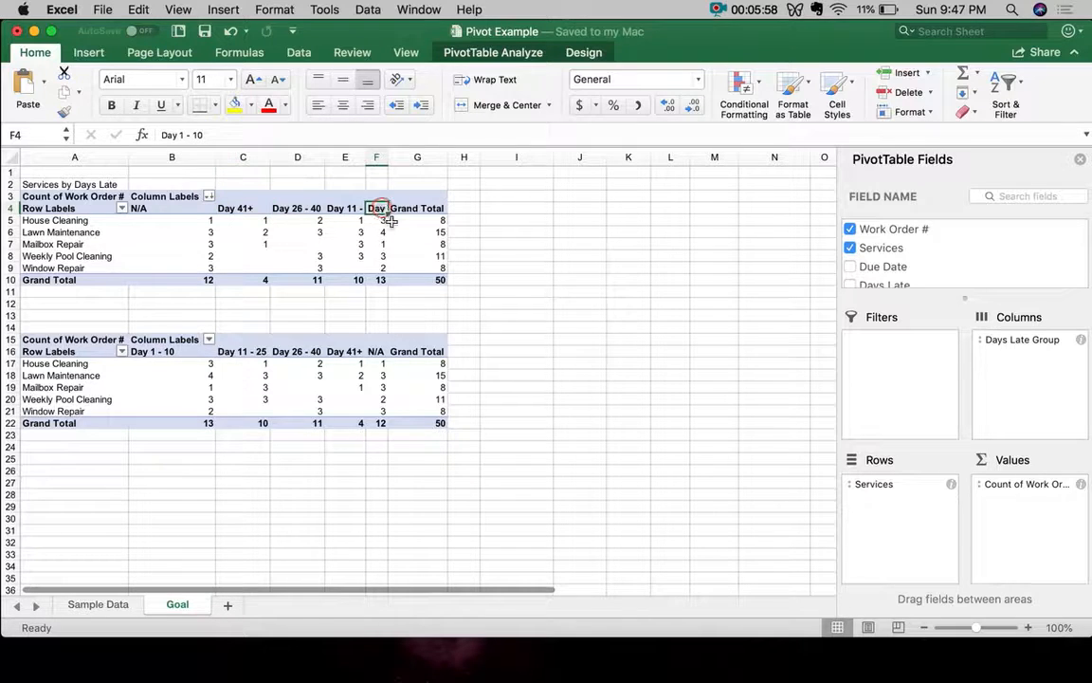
double_click(389, 156)
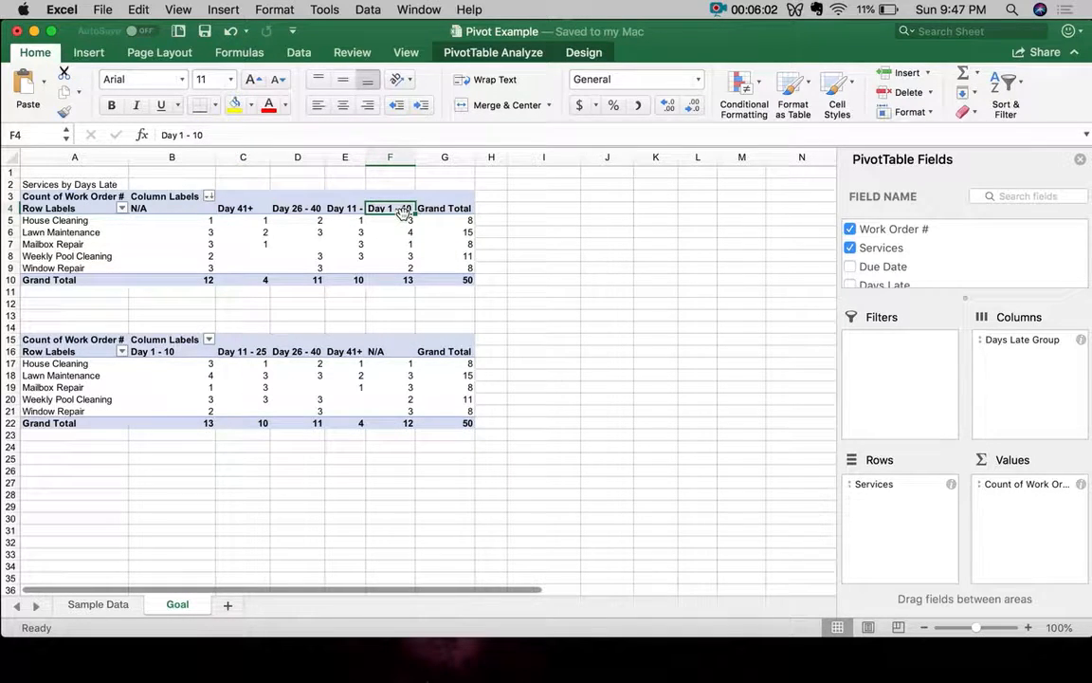
Sort the Days Late Group column labels of the new PivotTable from Z to A.
drag(163, 351, 168, 352)
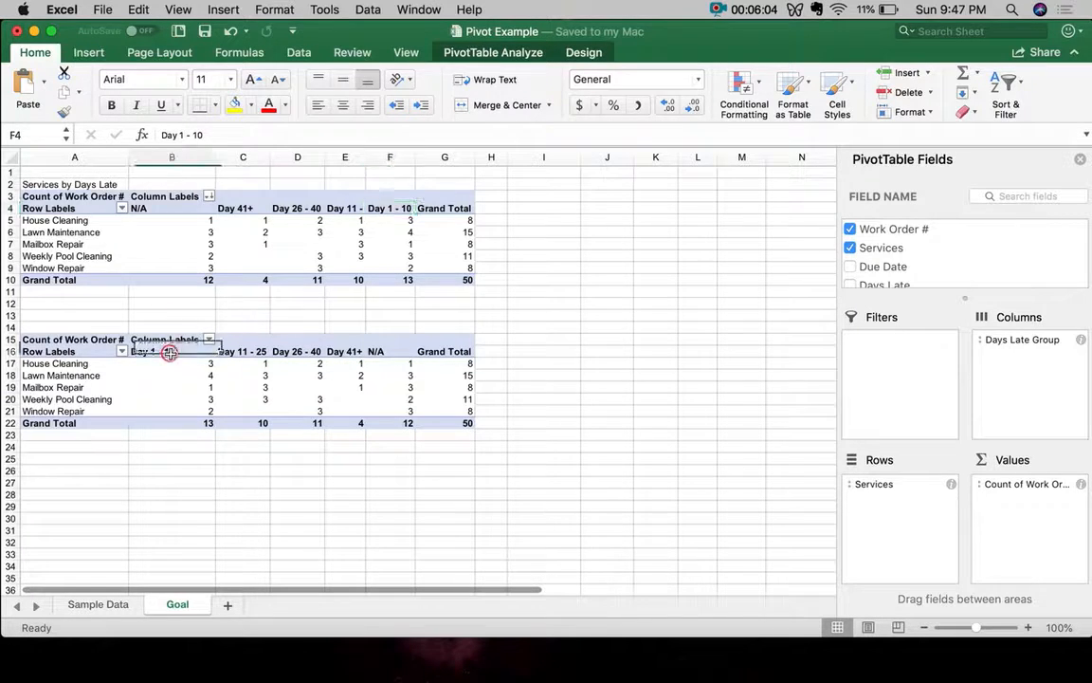
click(243, 352)
click(298, 353)
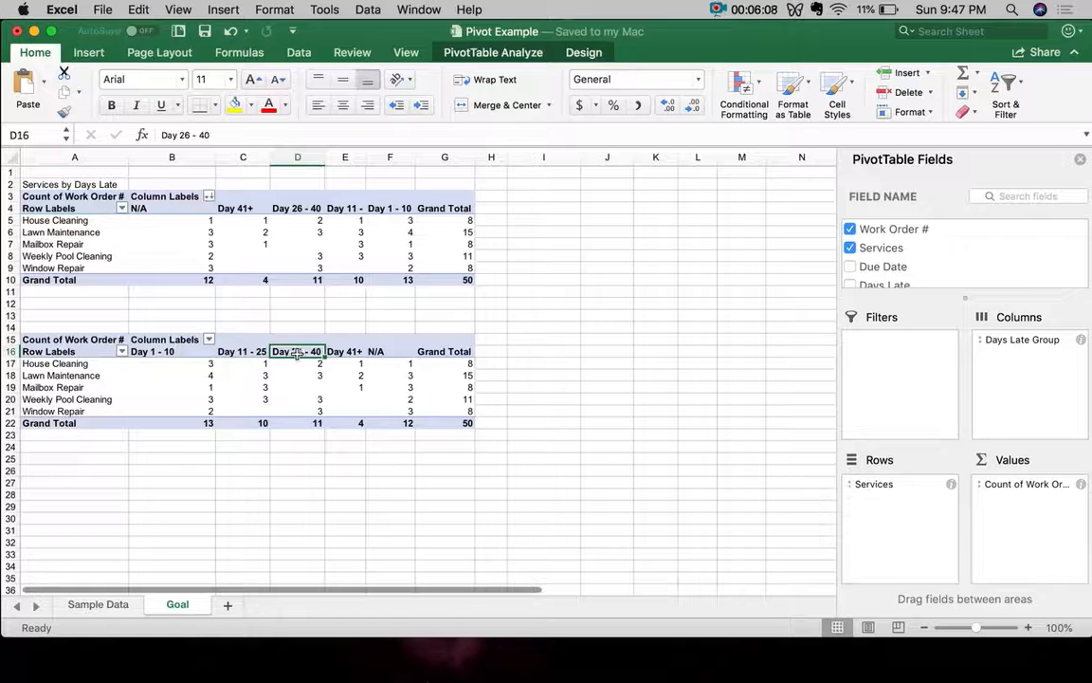
right_click(306, 354)
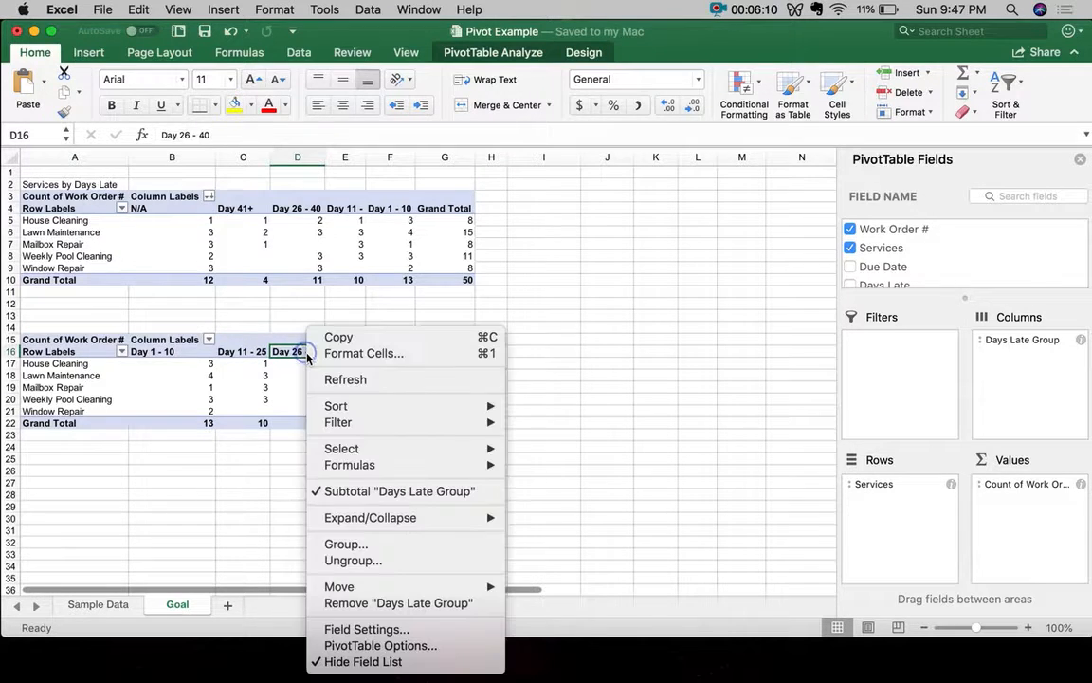
mouse_move(390, 408)
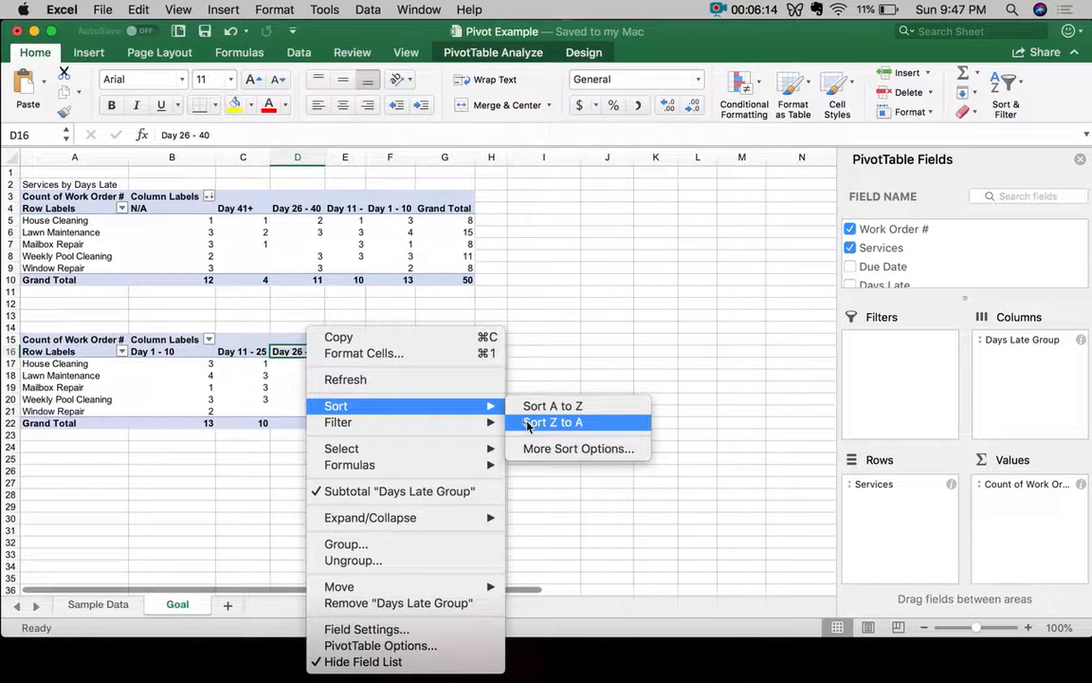
click(530, 428)
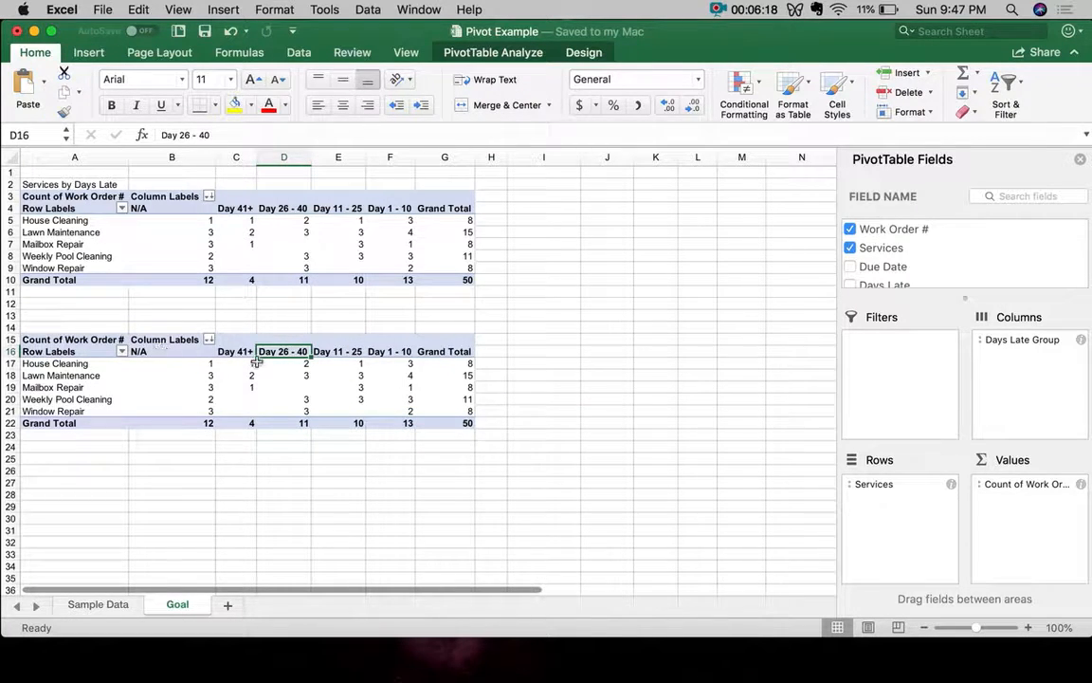
Check the sorted days-late headings and counts of the new PivotTable against the finished example.
click(172, 237)
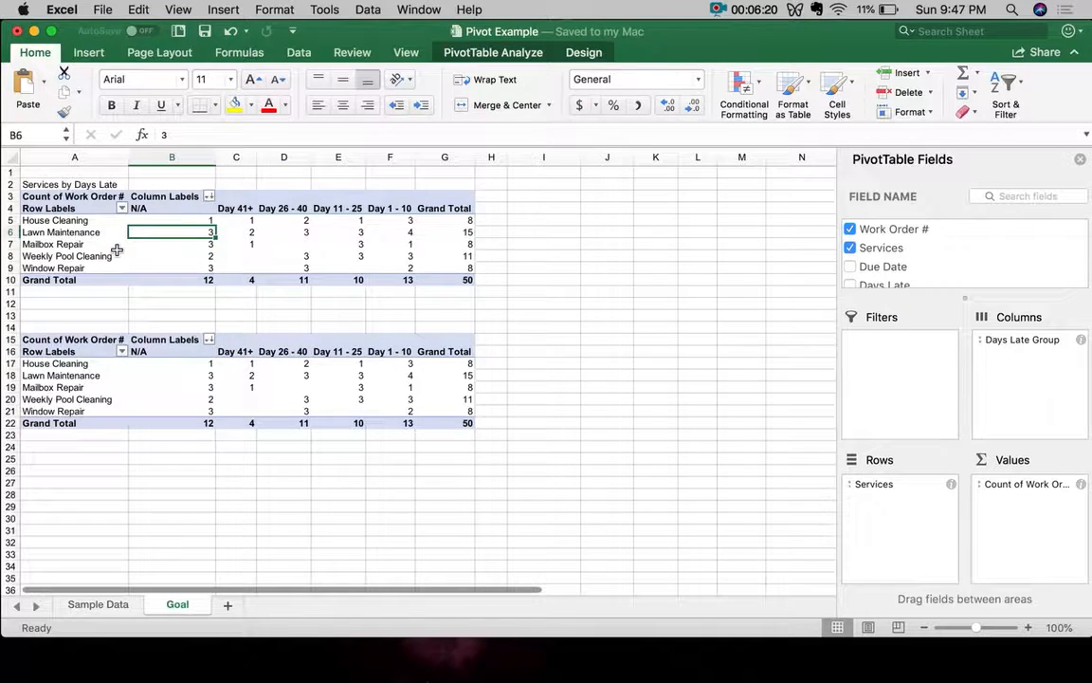
click(239, 352)
click(283, 352)
click(337, 352)
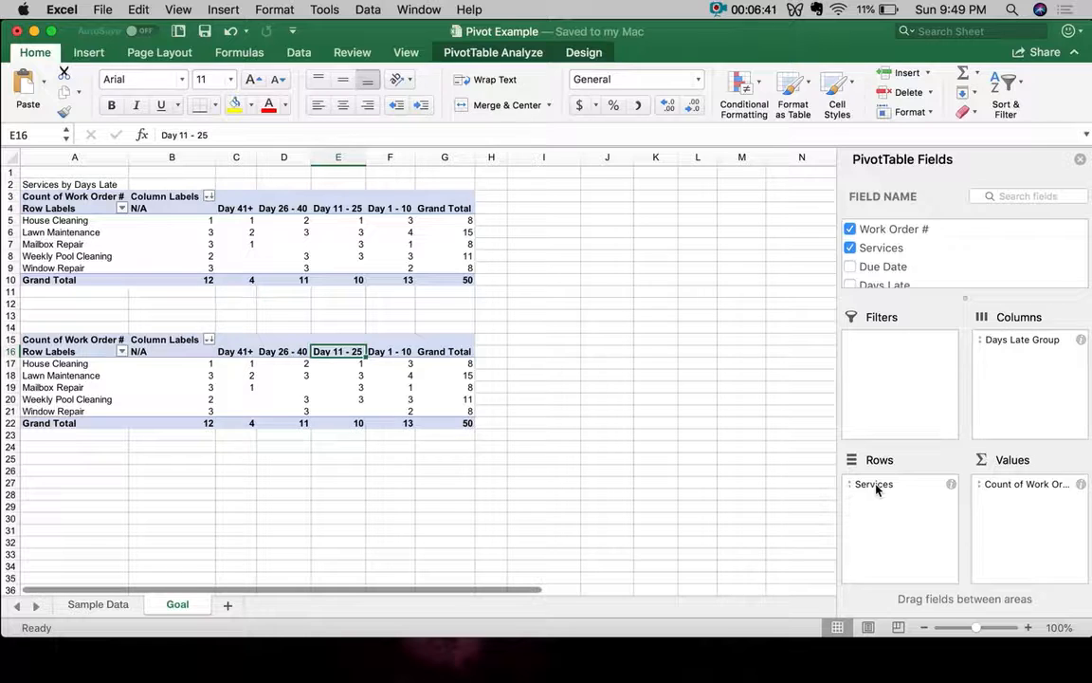
Swap the new PivotTable's fields so Days Late Group forms the rows and Services the columns, and compare its Day 11 - 25 row with the example.
drag(878, 487, 1027, 406)
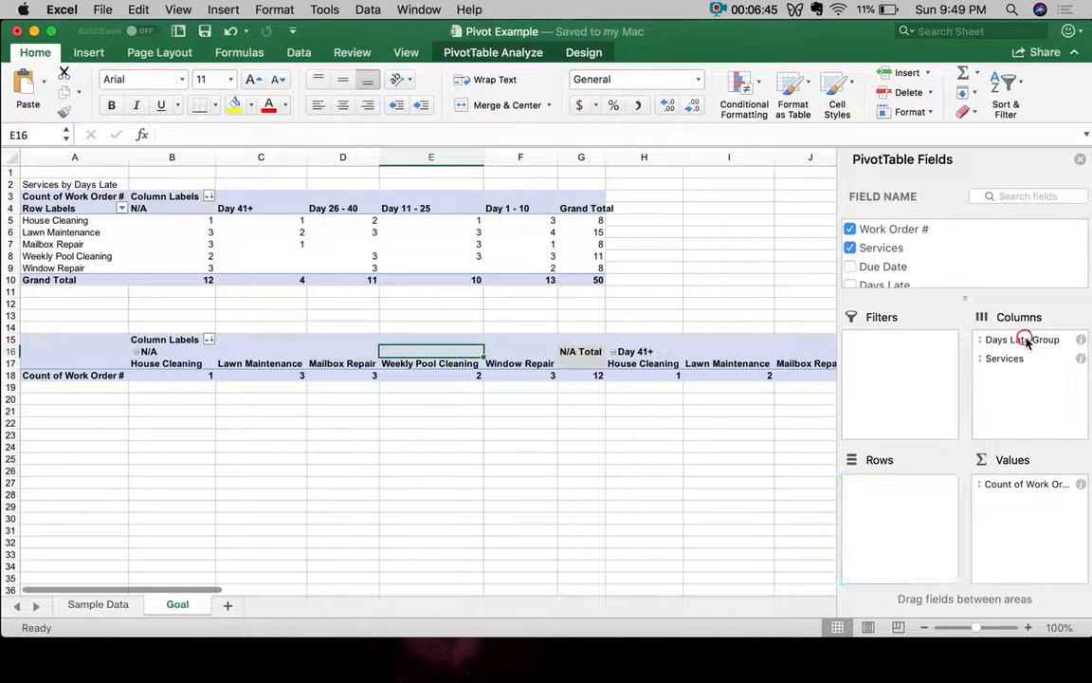
drag(1002, 339, 894, 512)
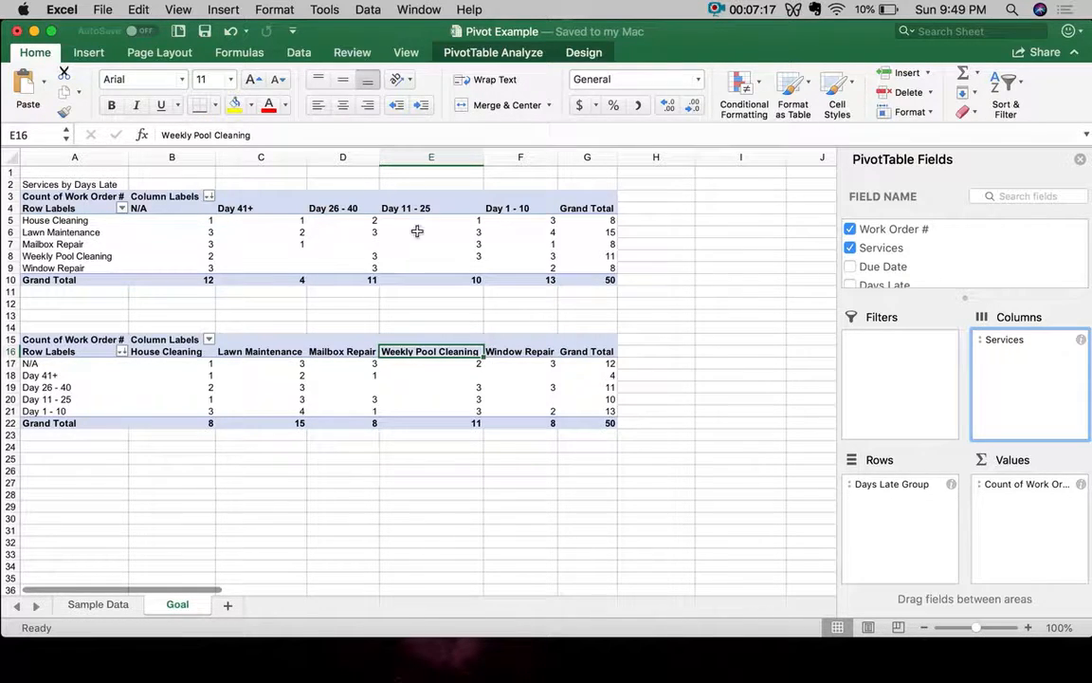
click(450, 220)
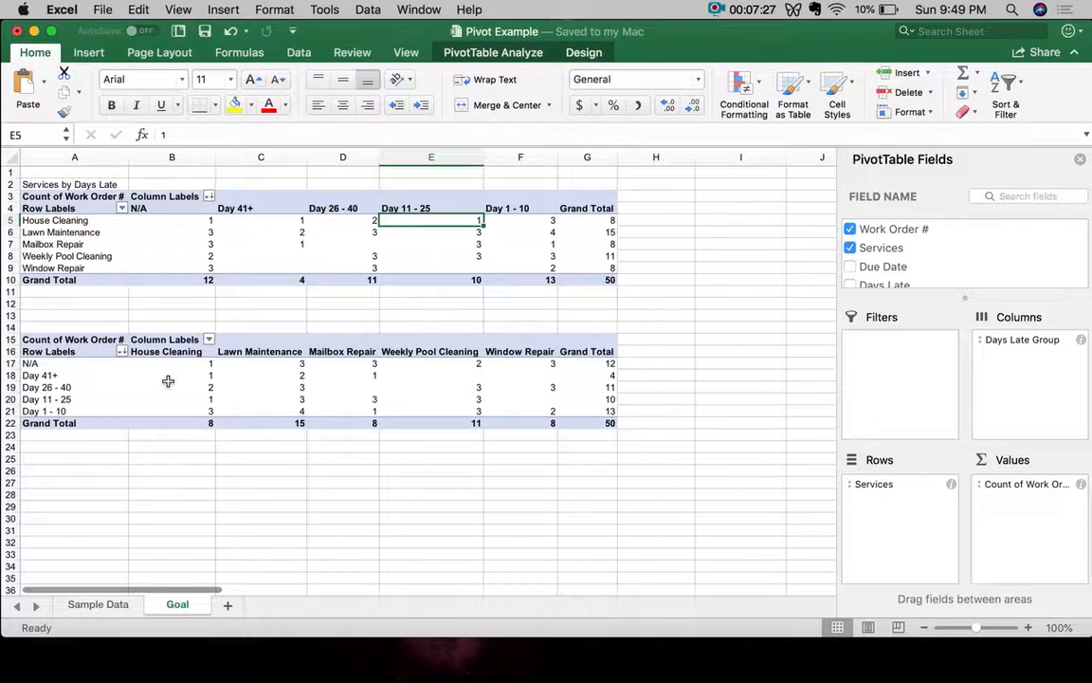
click(9, 399)
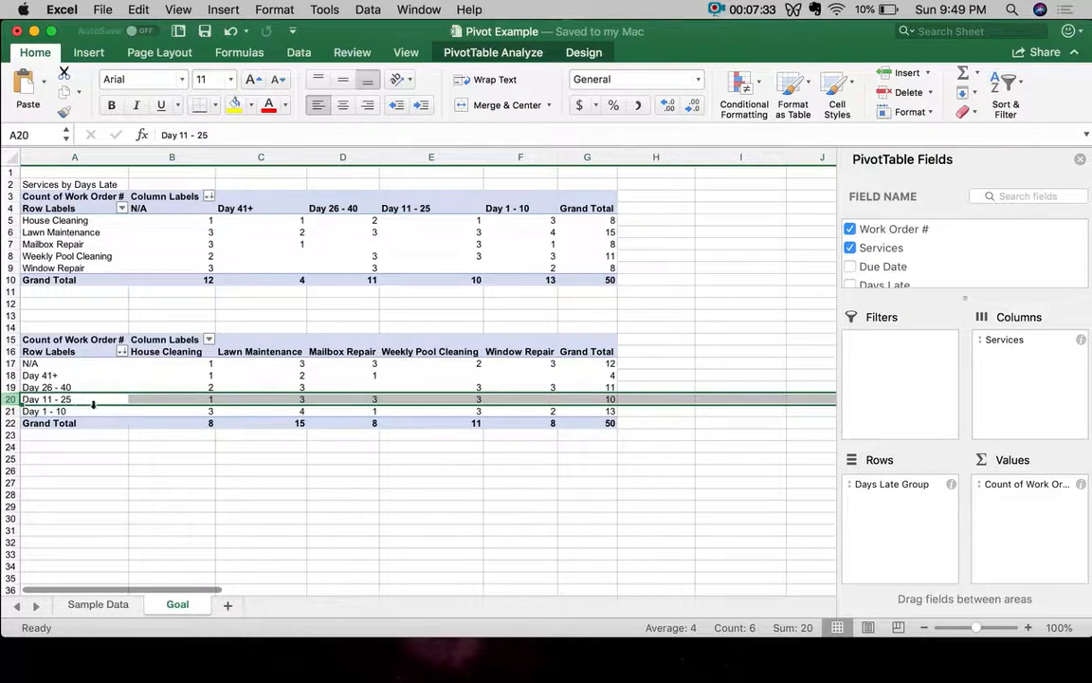
Compare the service headings and counts of the swapped PivotTable with the days-late headings of the example.
click(155, 399)
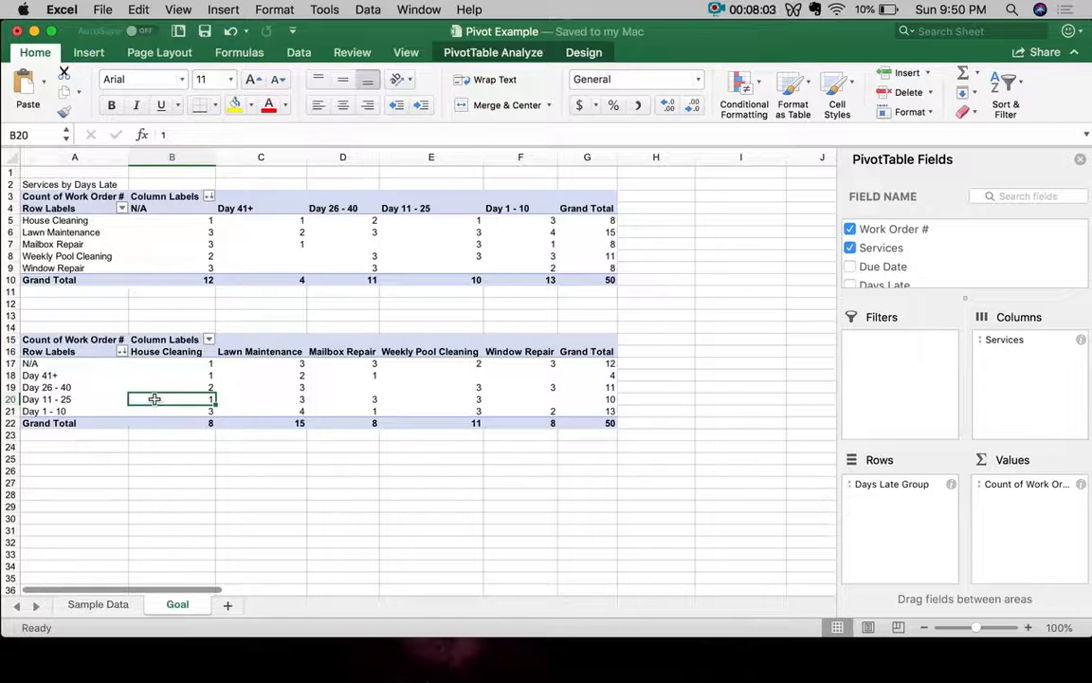
drag(140, 345, 541, 336)
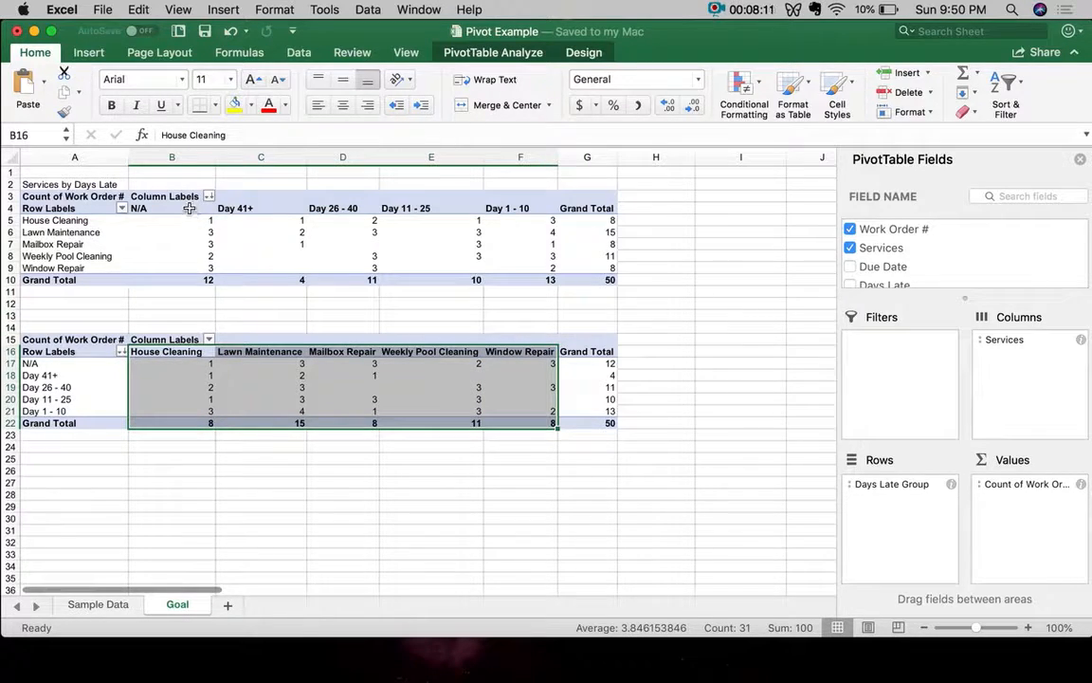
drag(187, 208, 513, 199)
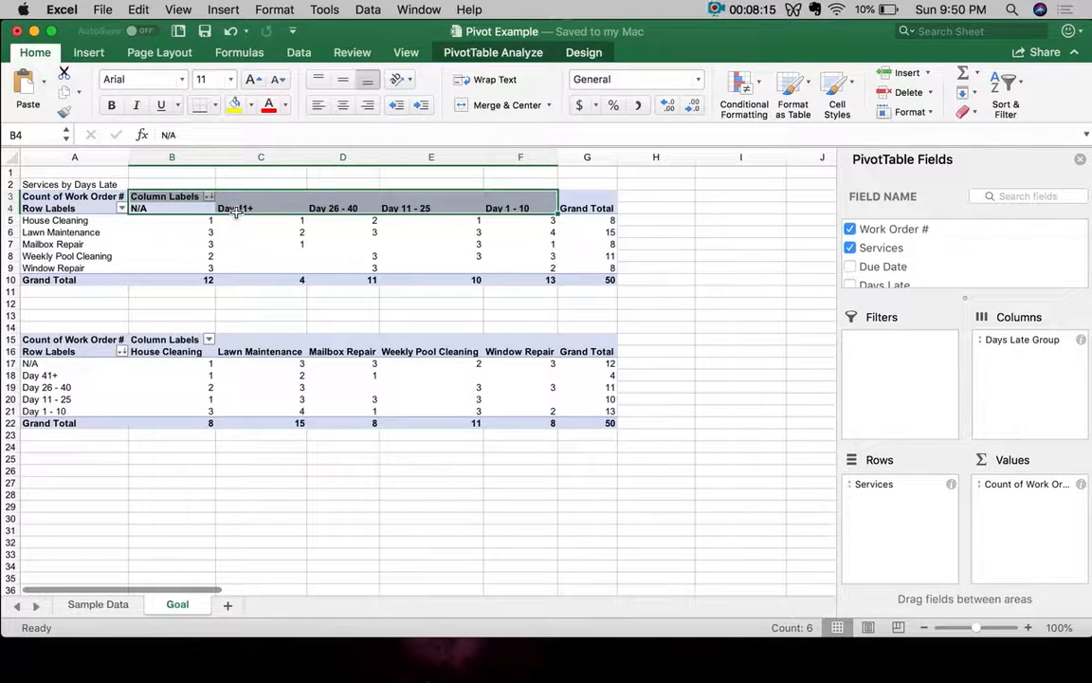
Narrow columns B to F evenly and autofit them back to the width of their headings.
click(518, 152)
drag(518, 152, 170, 158)
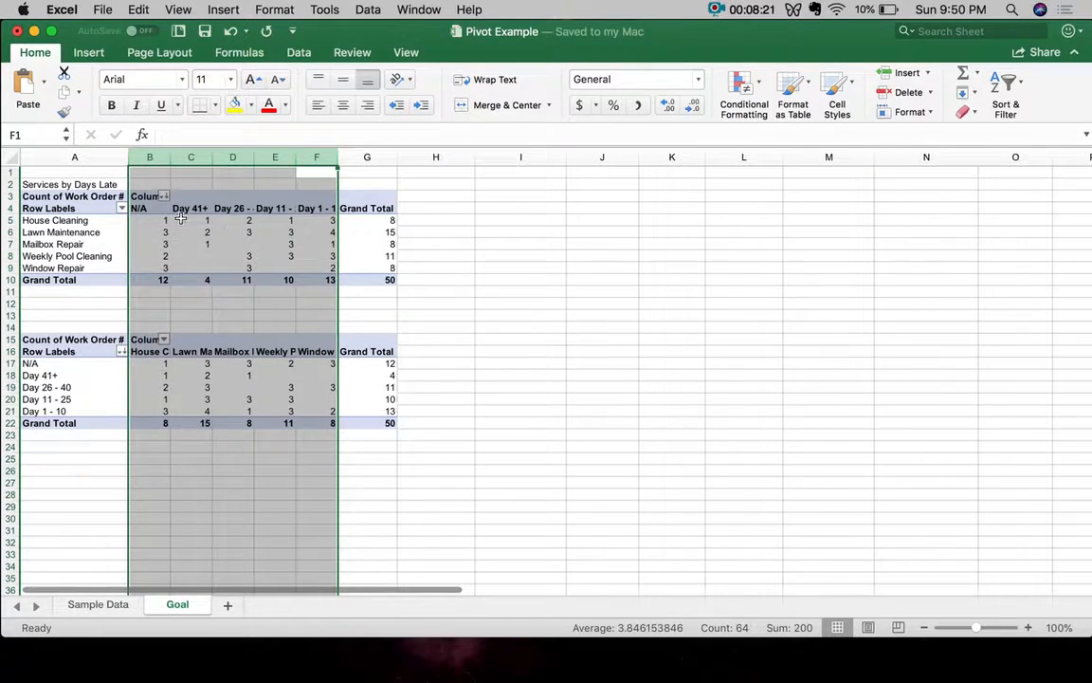
double_click(297, 157)
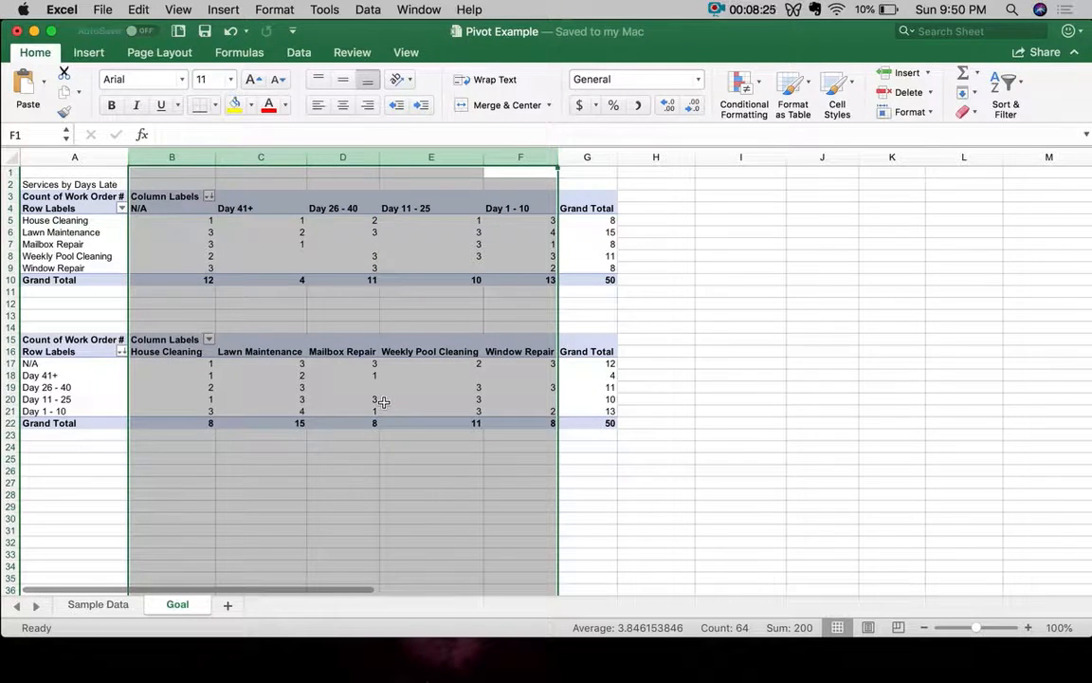
Swap the new PivotTable's fields back so Services forms the rows and Days Late Group the columns.
click(85, 339)
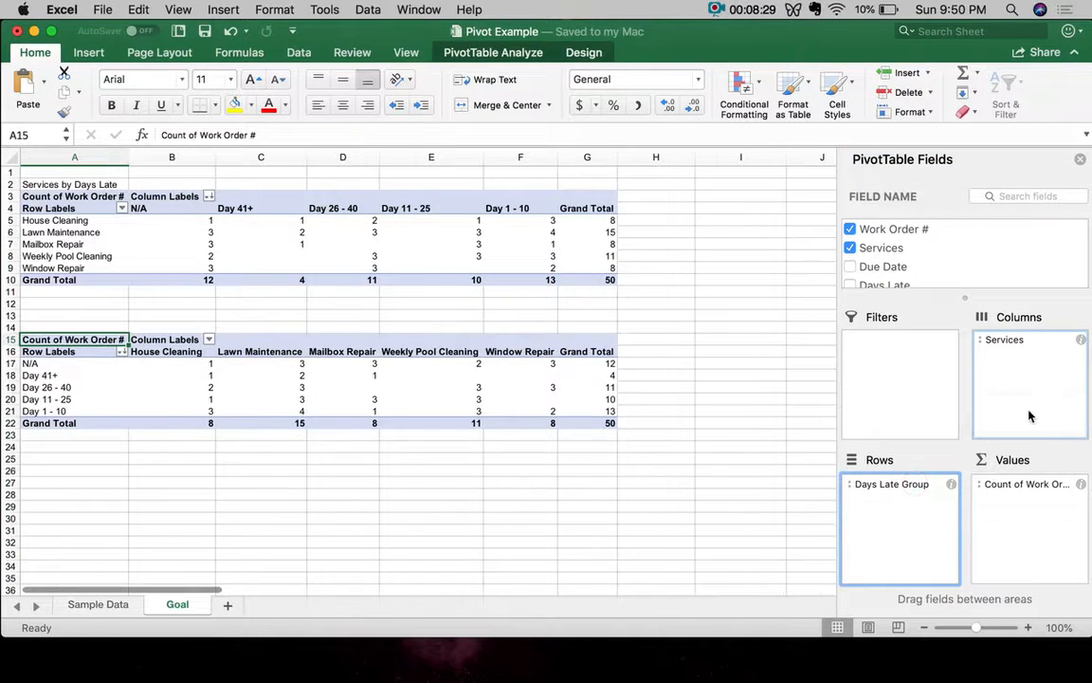
drag(892, 485, 1031, 416)
drag(1011, 343, 909, 523)
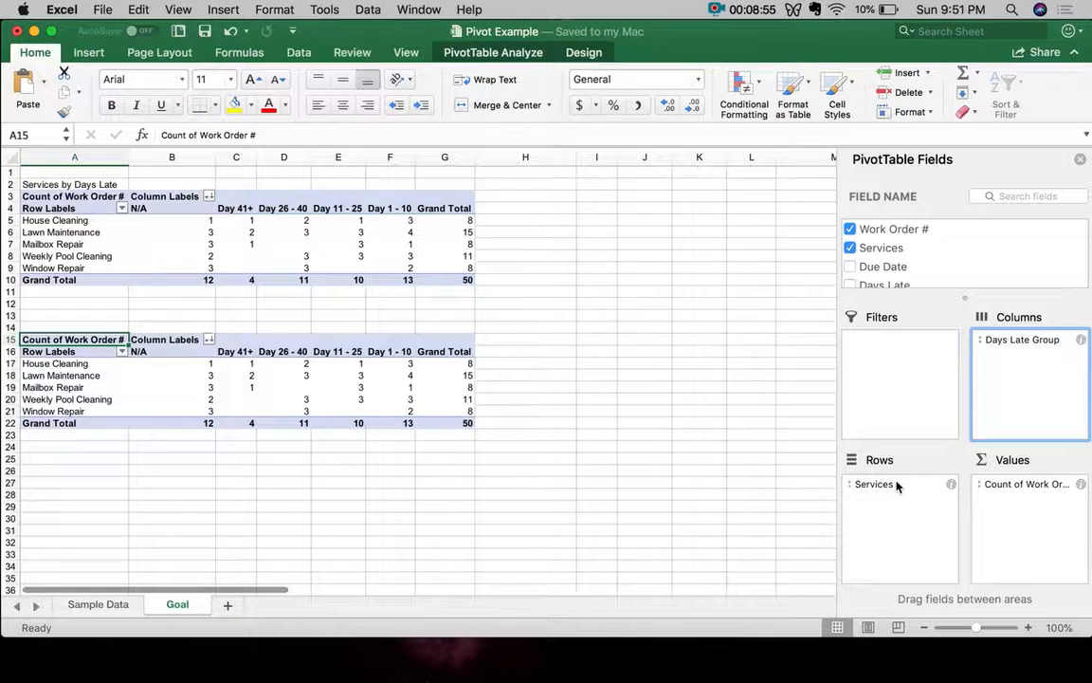
Rearrange the new PivotTable with Services as columns, Days Late Group removed and State as rows.
drag(887, 485, 1032, 399)
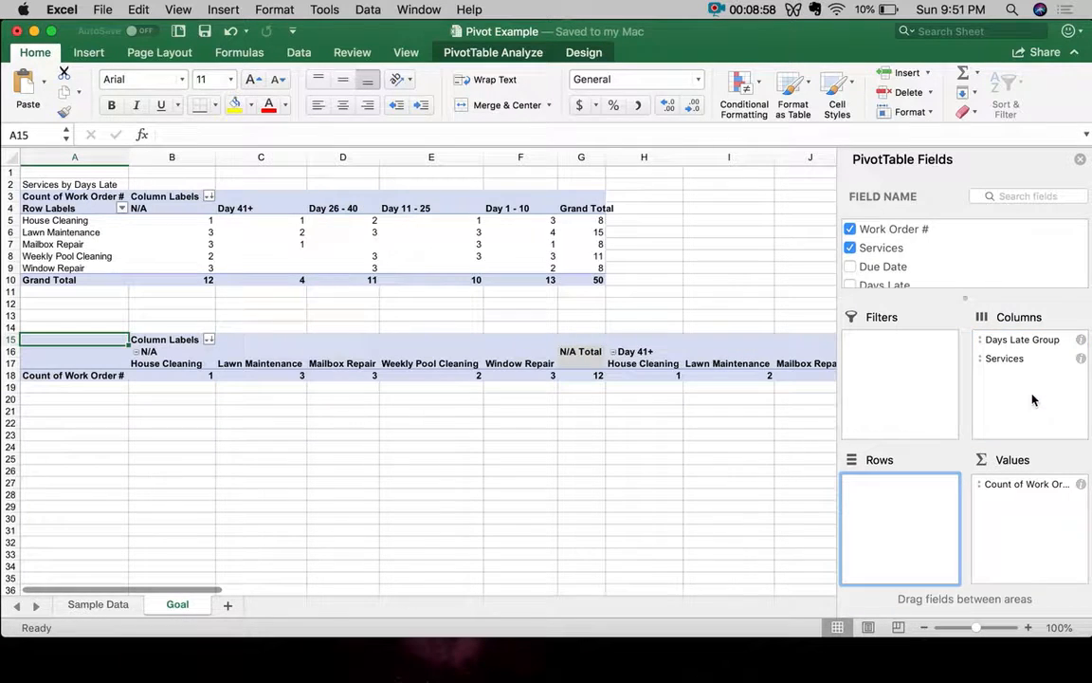
scroll(891, 256, down, 3)
click(850, 250)
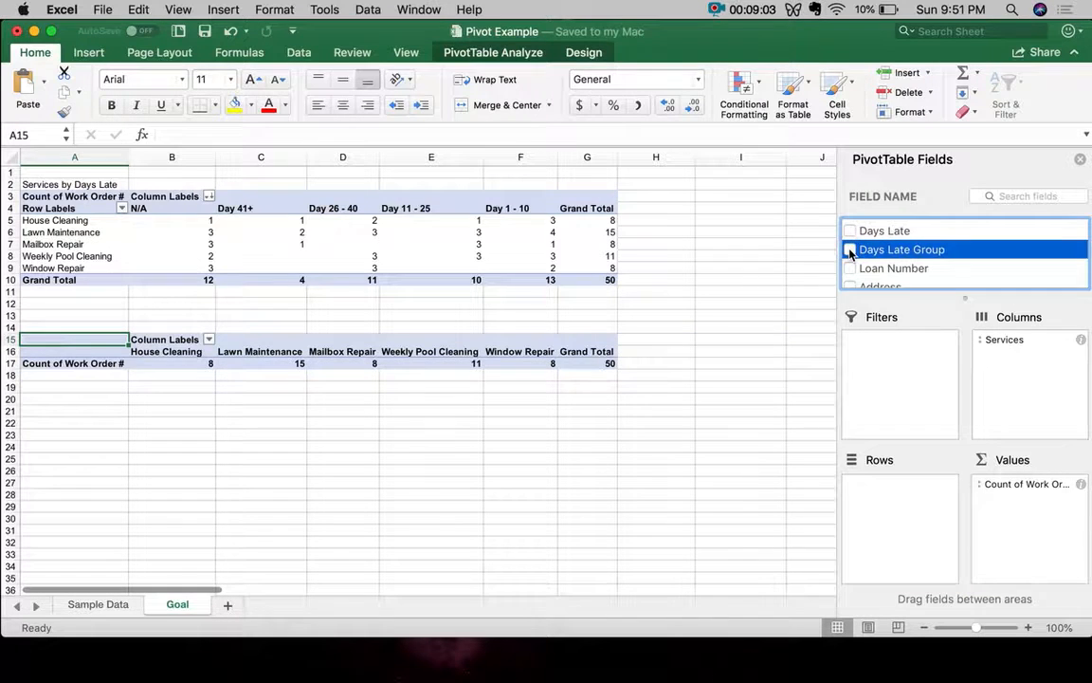
scroll(868, 256, down, 4)
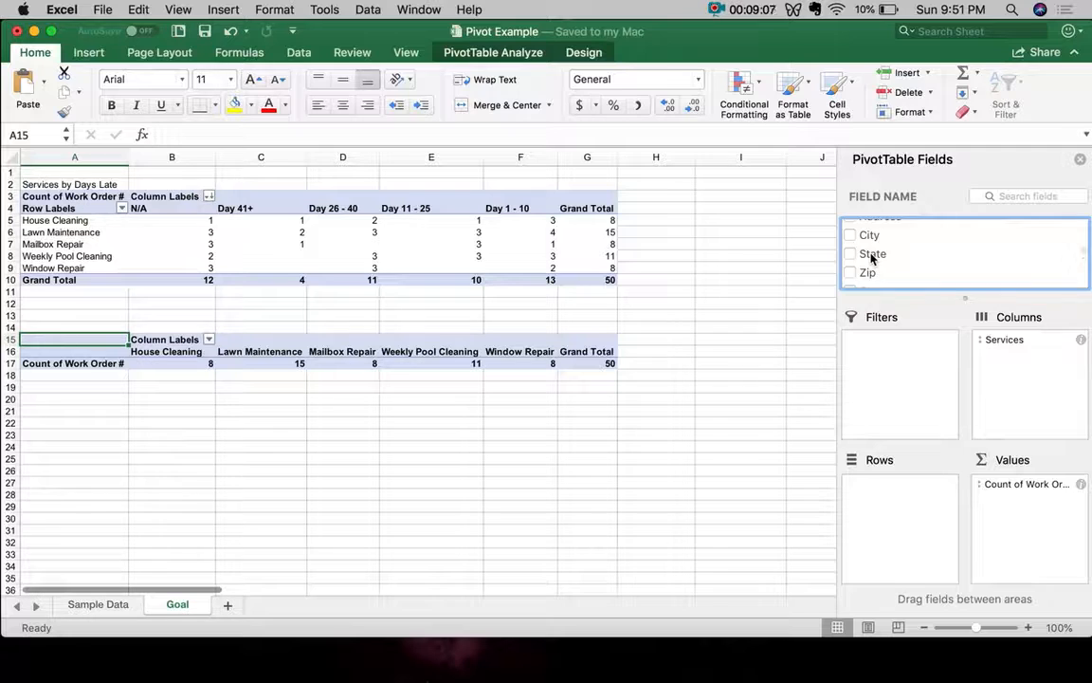
drag(874, 255, 876, 512)
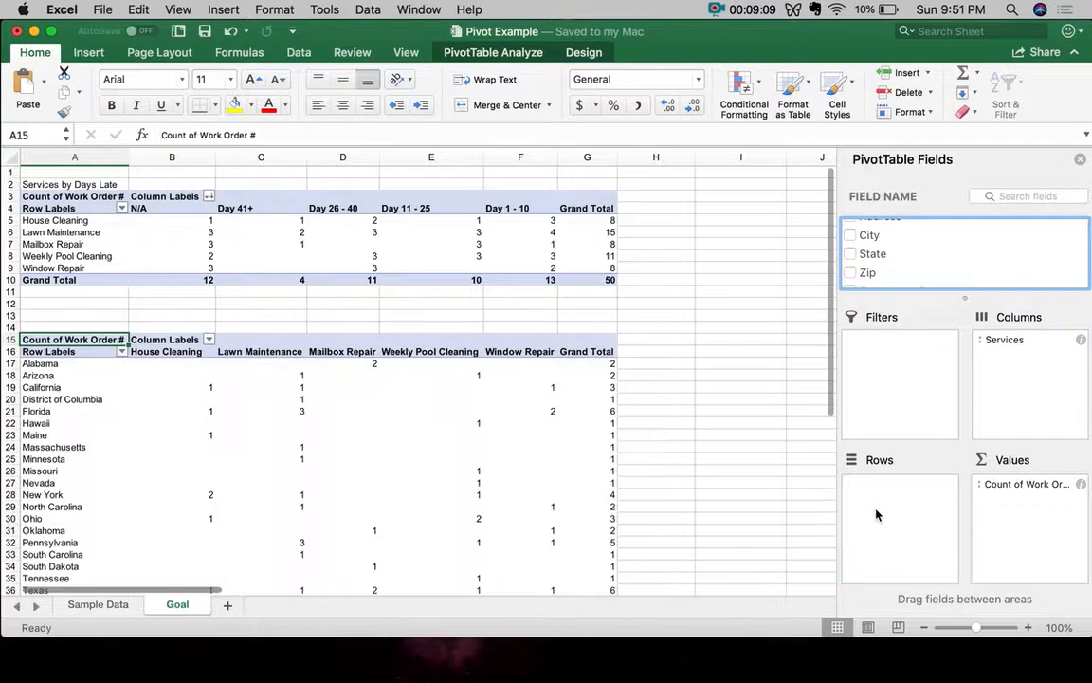
Examine the California row of the services-by-state PivotTable, including its grand total.
scroll(504, 495, down, 2)
scroll(506, 494, down, 4)
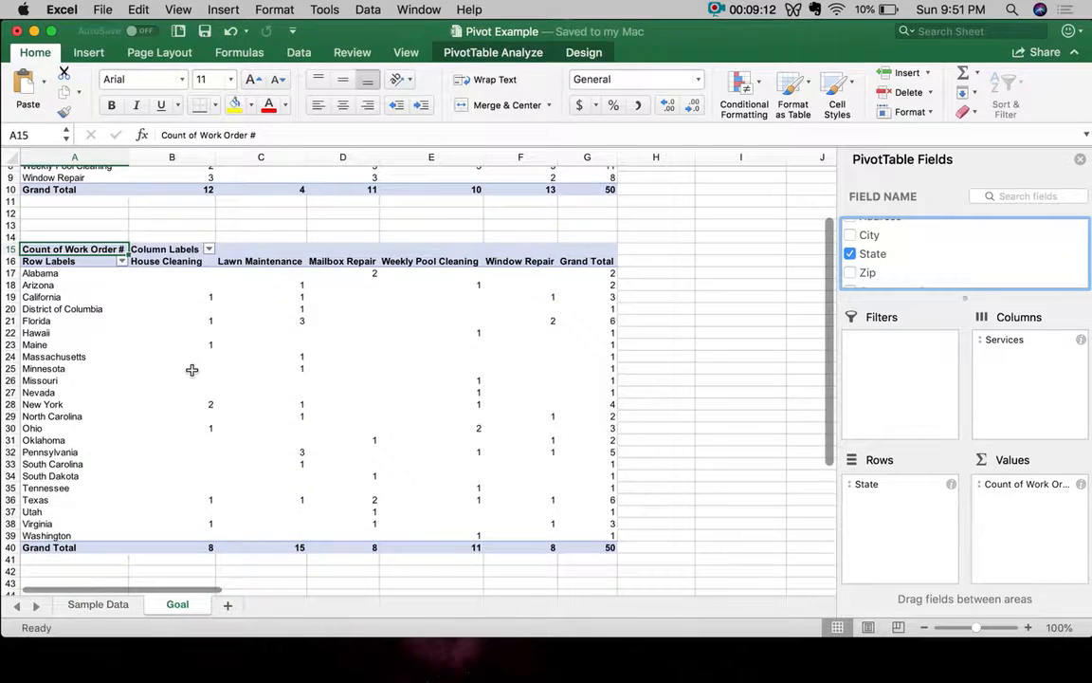
click(69, 296)
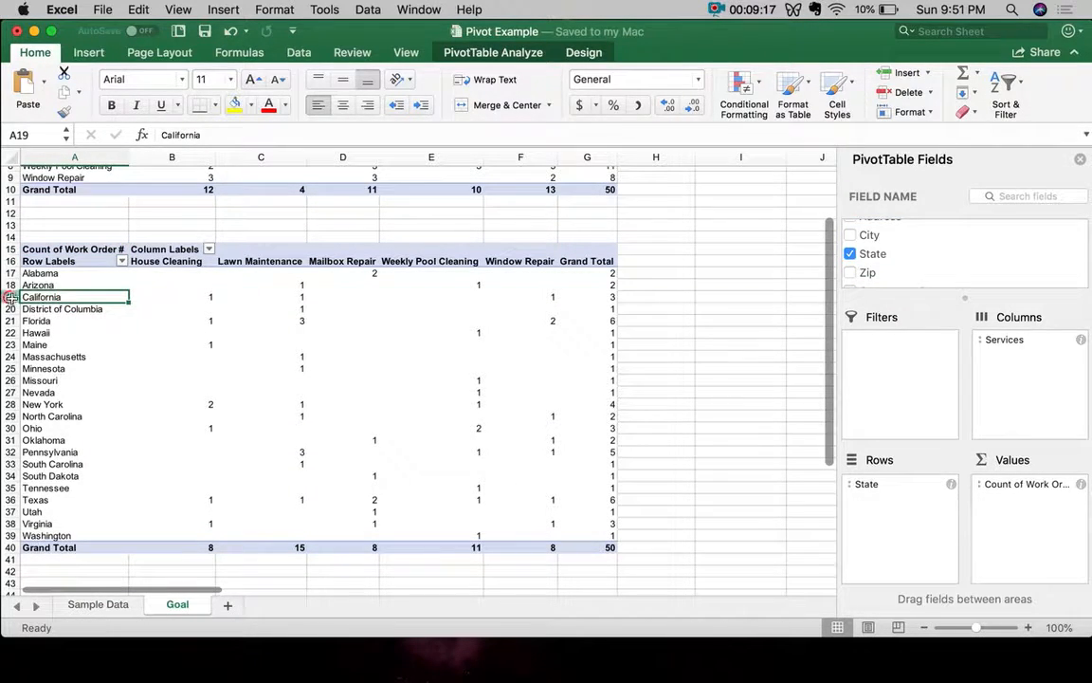
click(10, 297)
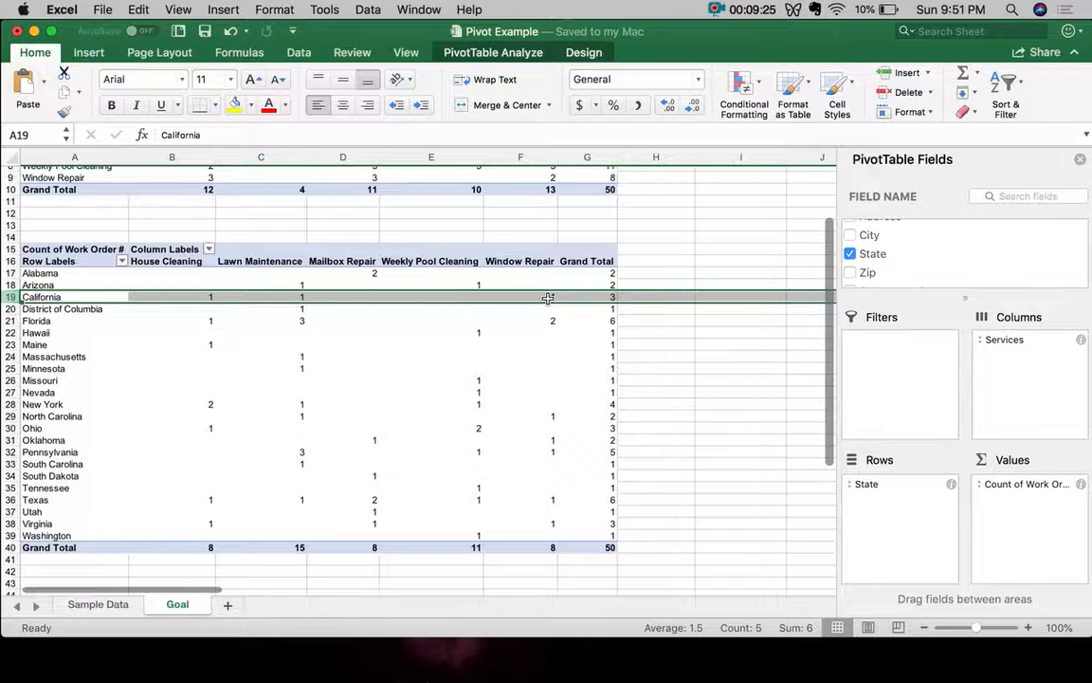
click(605, 297)
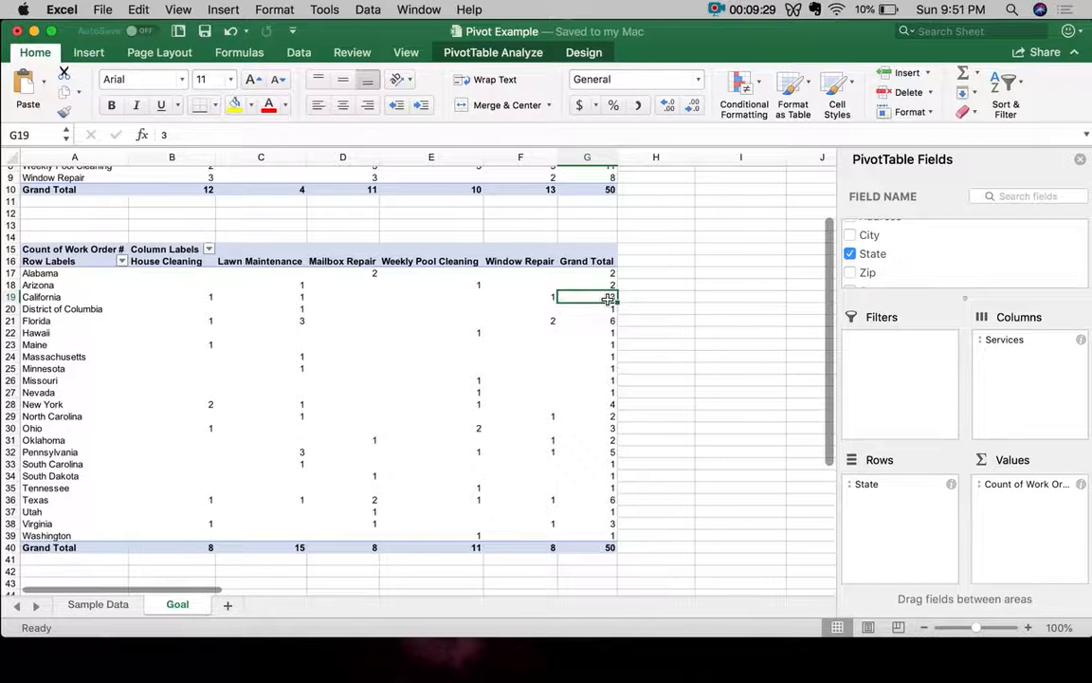
Check the grand totals and service counts of the Texas and Florida rows.
click(608, 500)
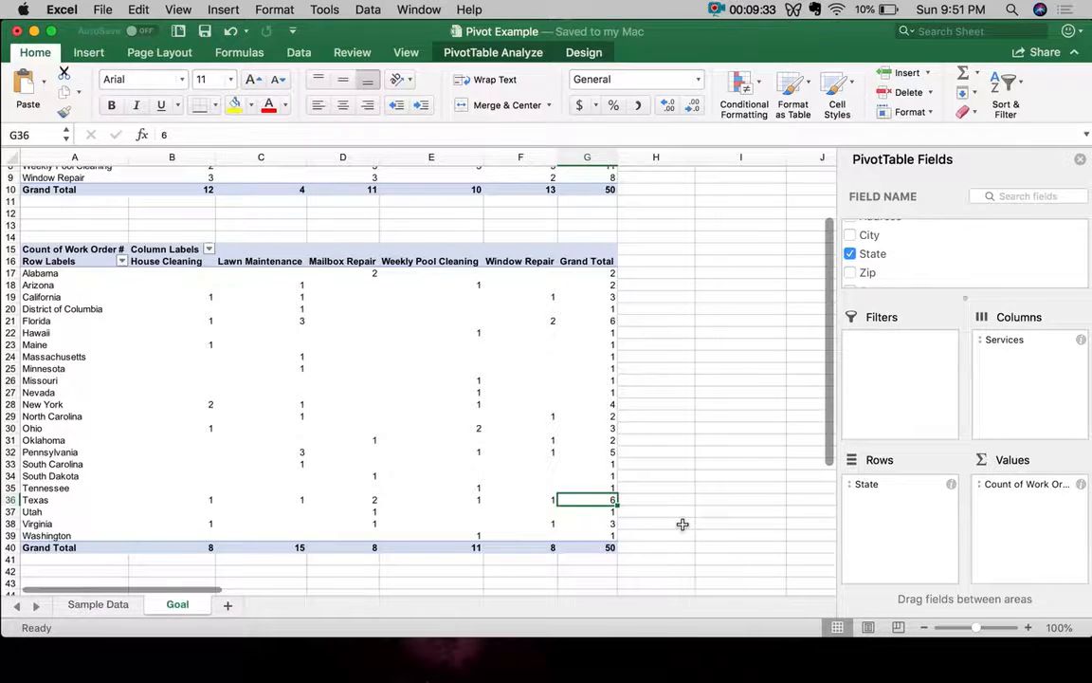
click(9, 500)
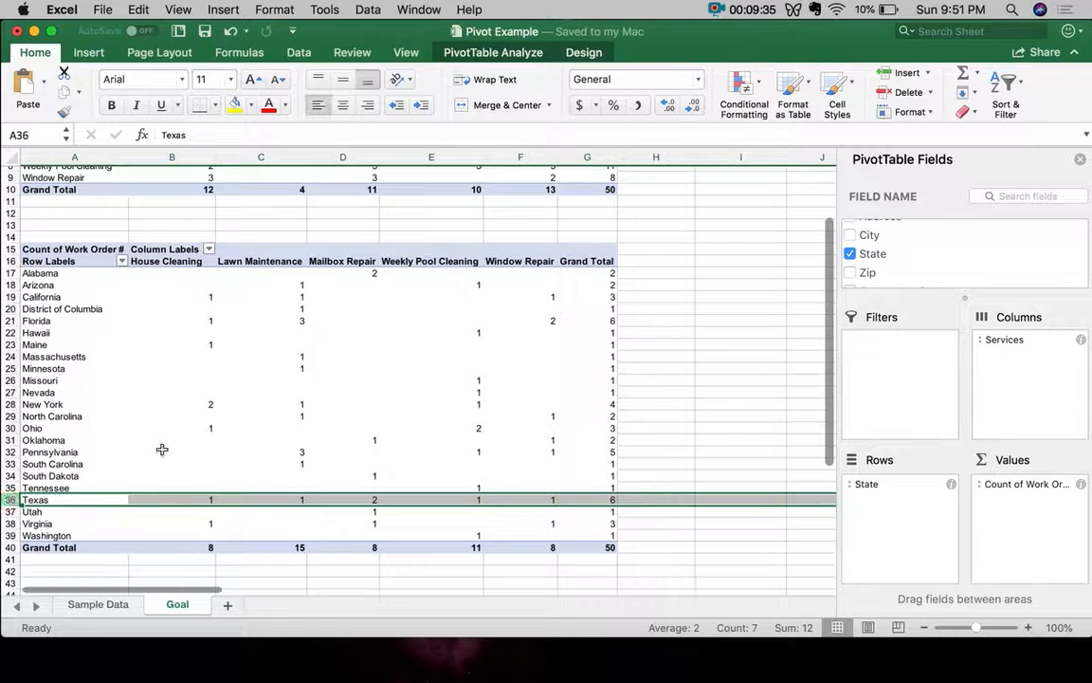
click(604, 320)
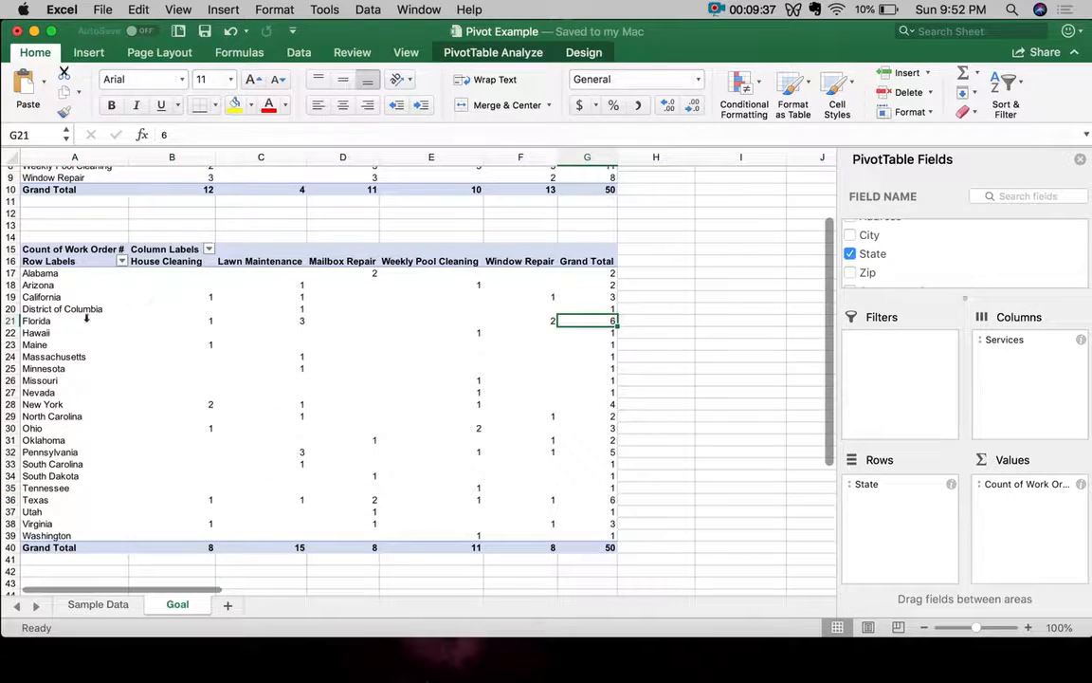
click(9, 320)
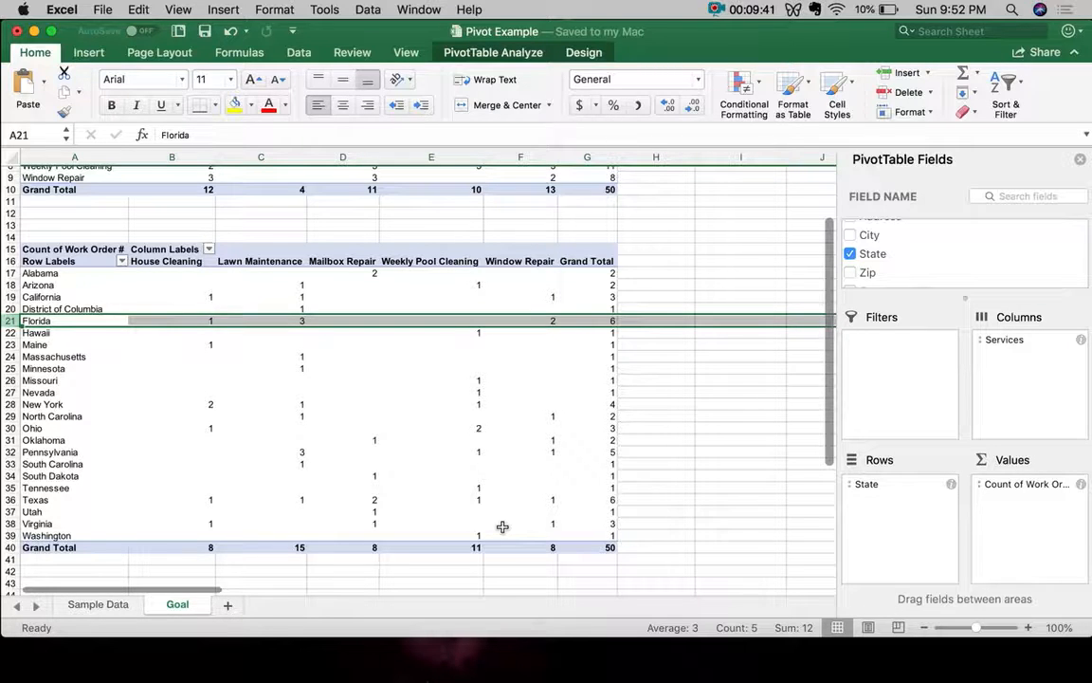
scroll(502, 527, up, 5)
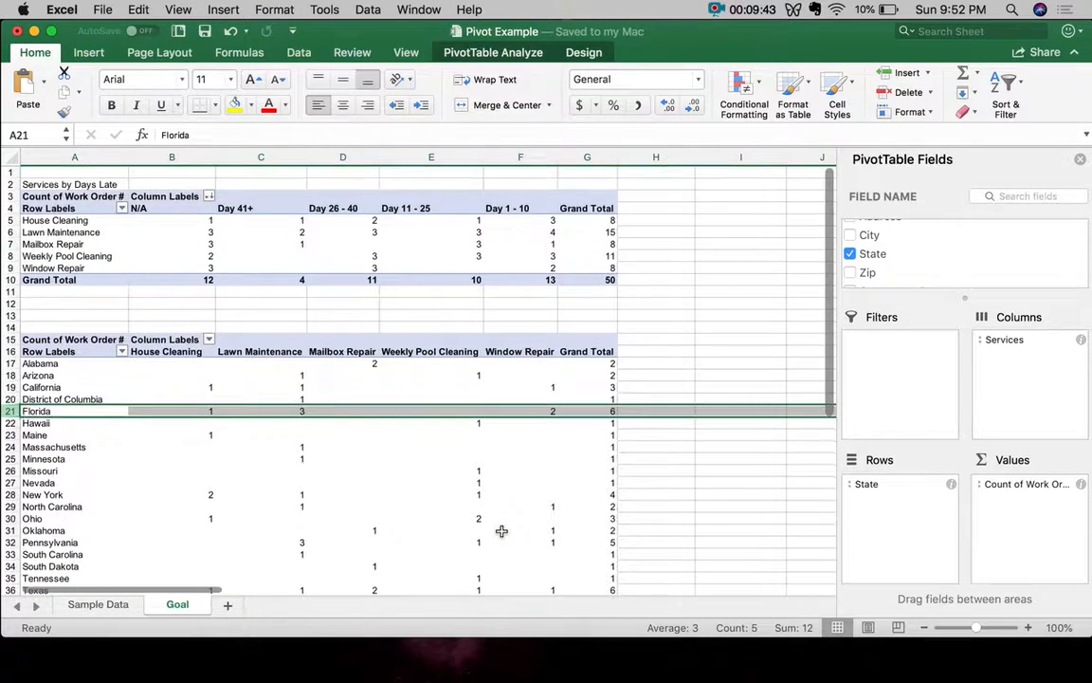
View the source records on the Sample Data sheet and review the PivotTables on the Goal sheet against them.
click(97, 604)
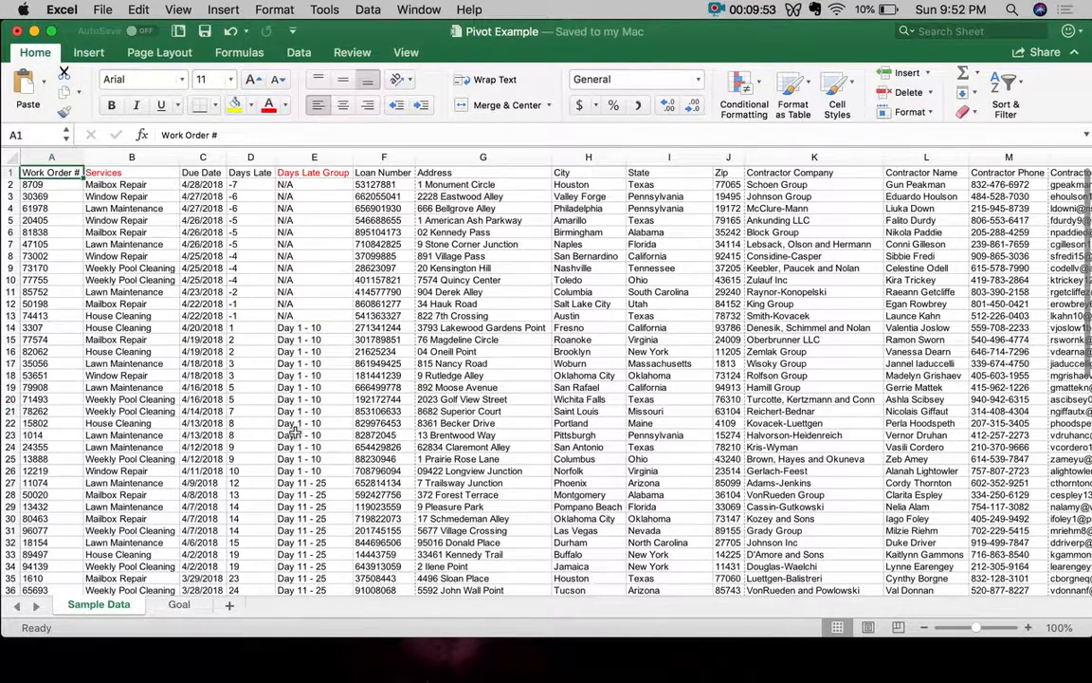
click(177, 604)
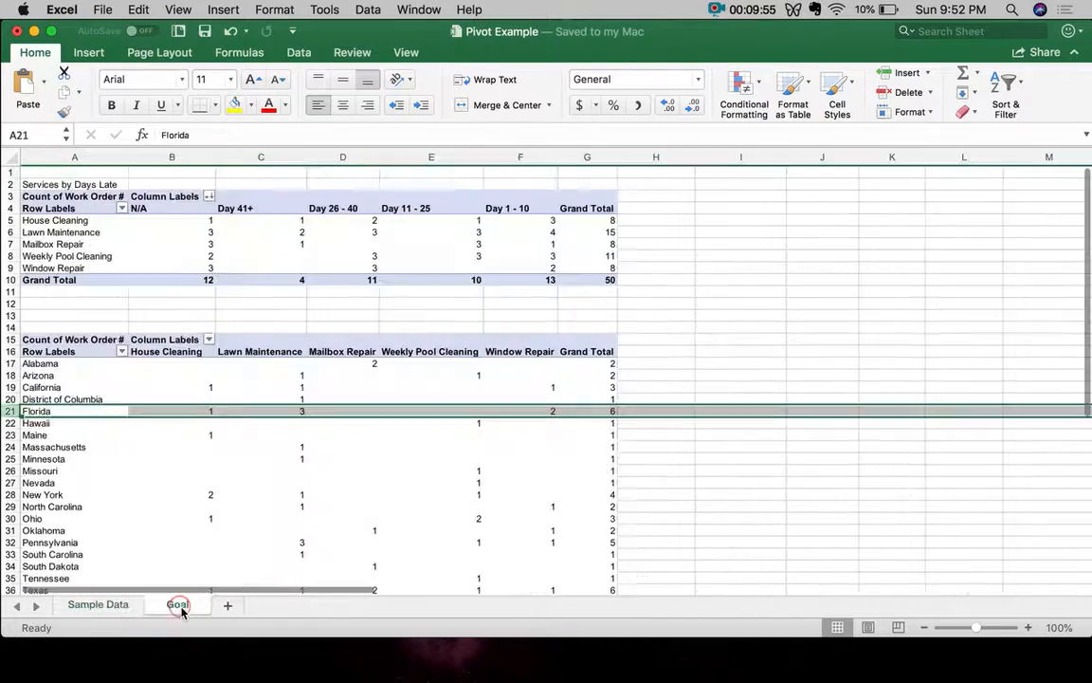
scroll(428, 347, down, 2)
scroll(427, 346, down, 3)
scroll(428, 346, up, 2)
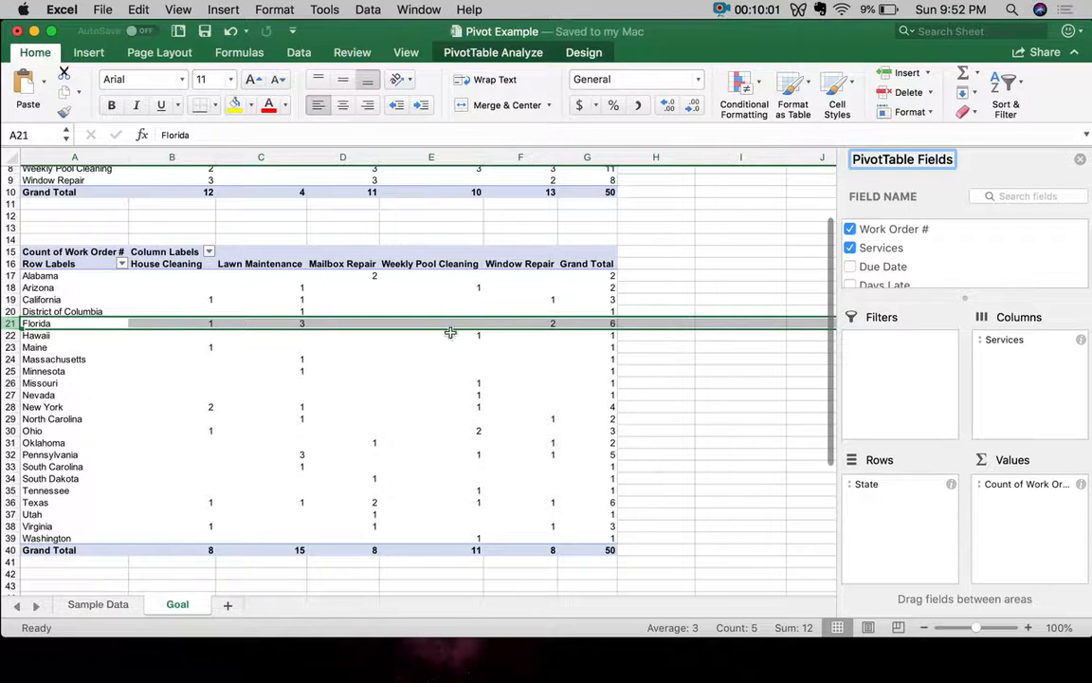
scroll(498, 267, up, 3)
scroll(552, 296, left, 1)
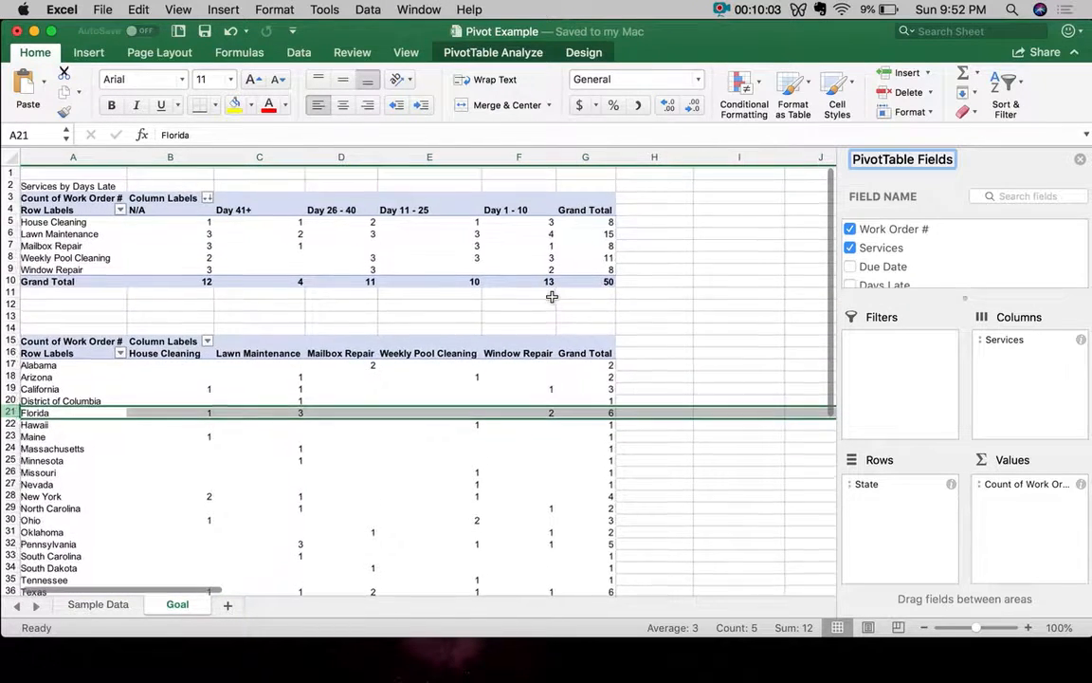
scroll(552, 296, right, 1)
scroll(552, 297, left, 1)
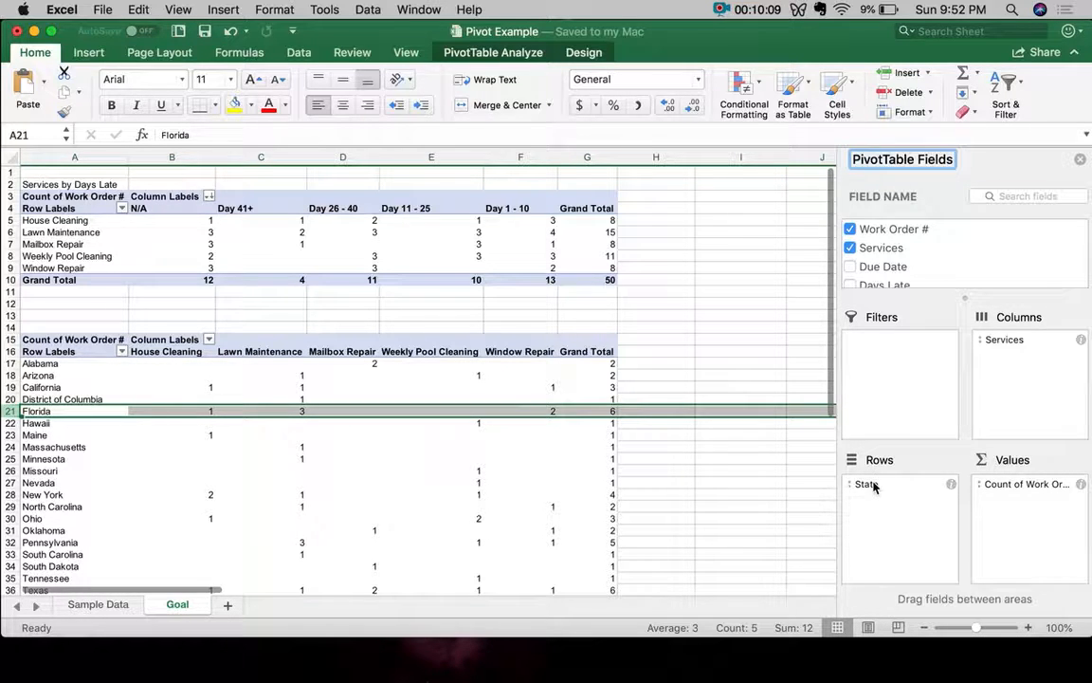
Try the new PivotTable with Services as rows and State as columns, and swap the fields back.
drag(868, 481, 1014, 389)
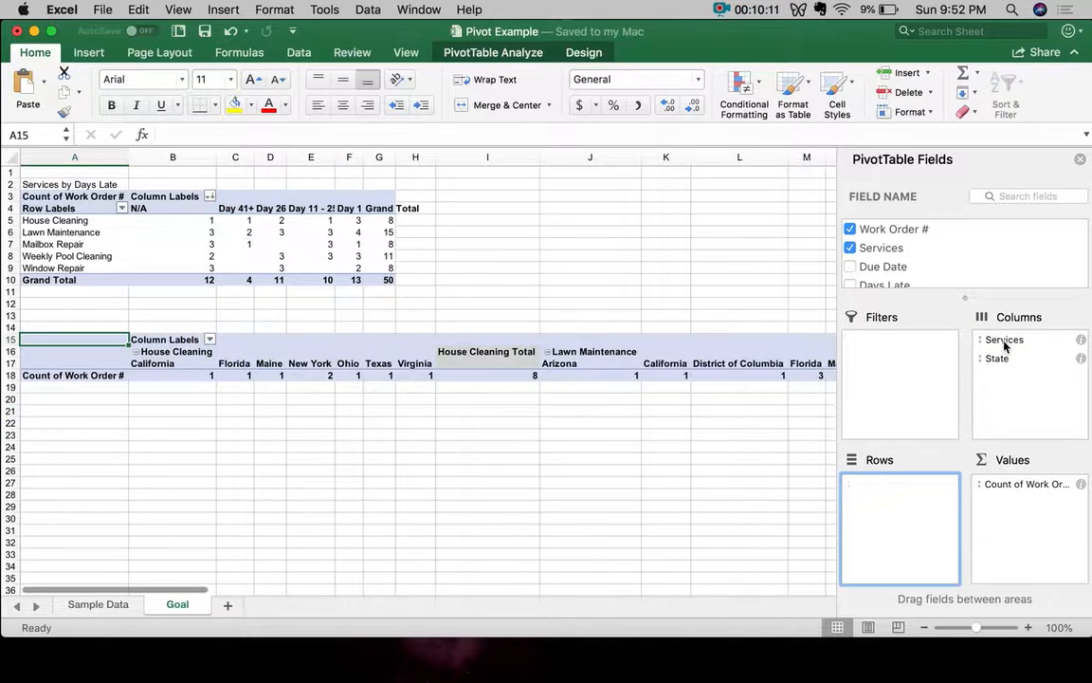
drag(1004, 343, 916, 510)
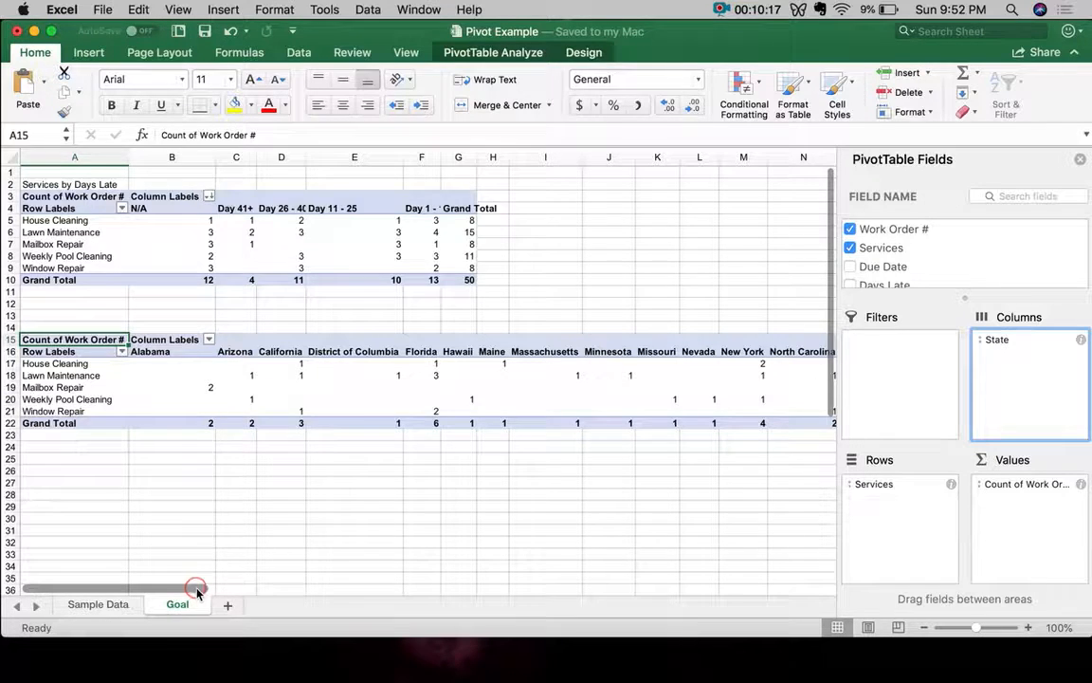
drag(196, 590, 301, 587)
drag(375, 587, 159, 594)
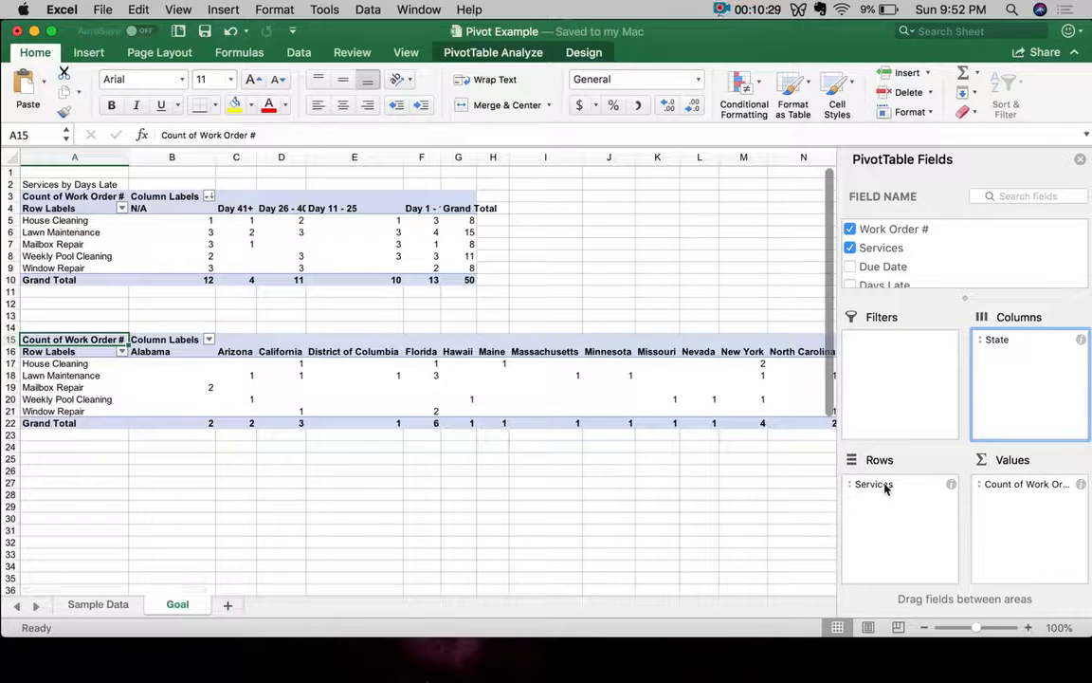
drag(885, 485, 1028, 379)
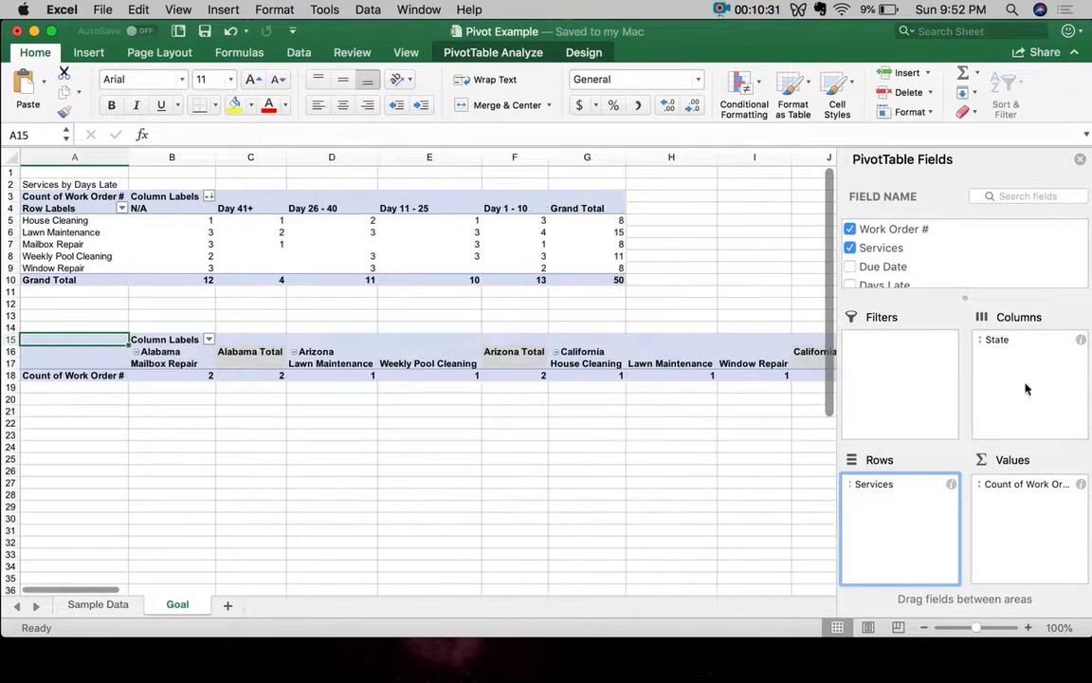
drag(992, 340, 909, 545)
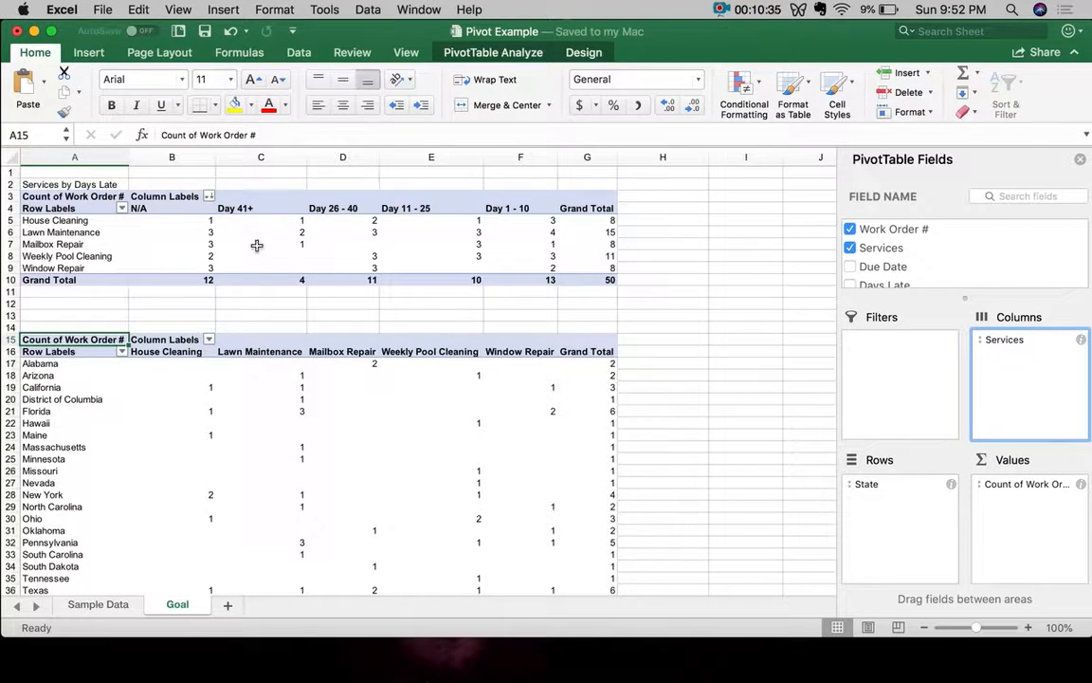
Compare the example's days-late column headings with the service columns and state rows of the new PivotTable.
click(195, 208)
click(278, 210)
click(342, 207)
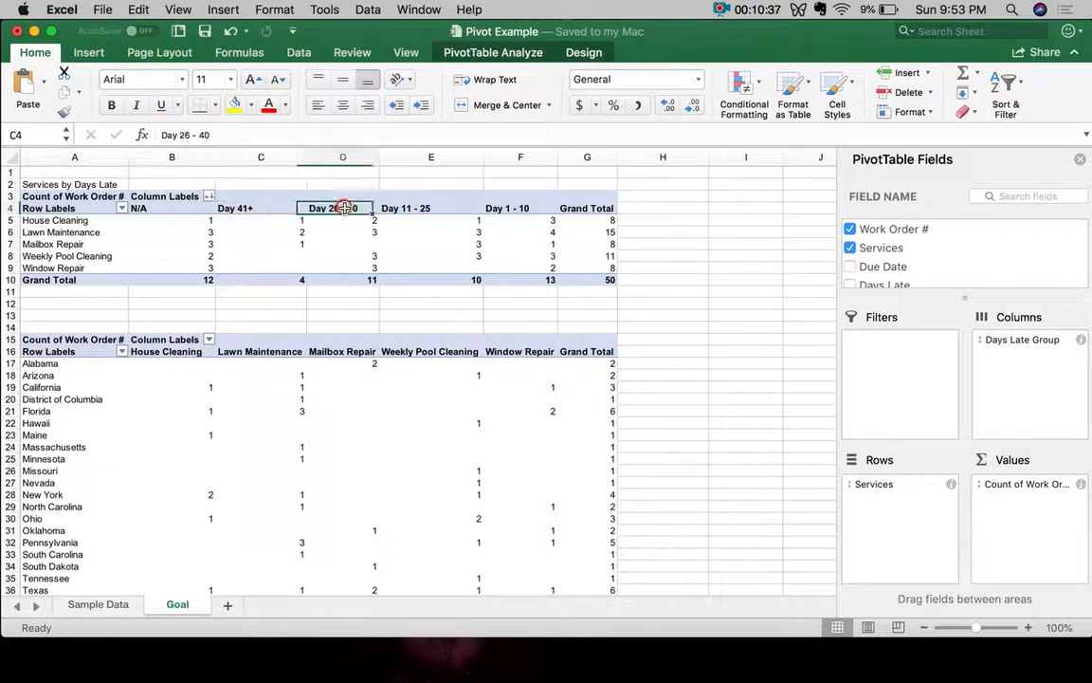
click(257, 351)
click(333, 351)
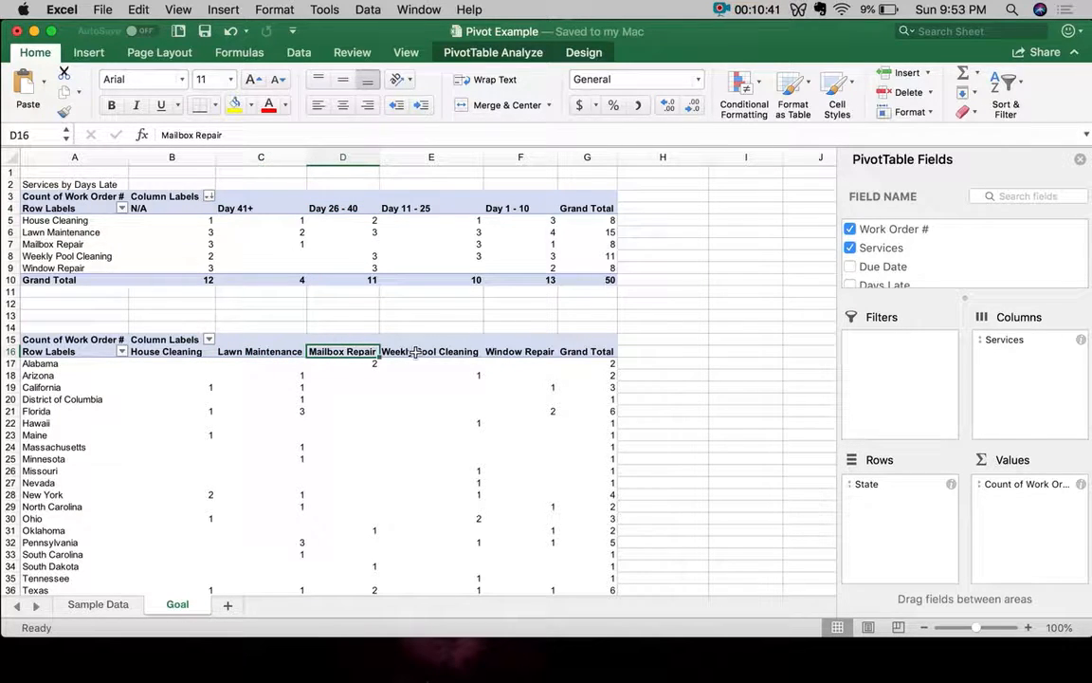
click(50, 363)
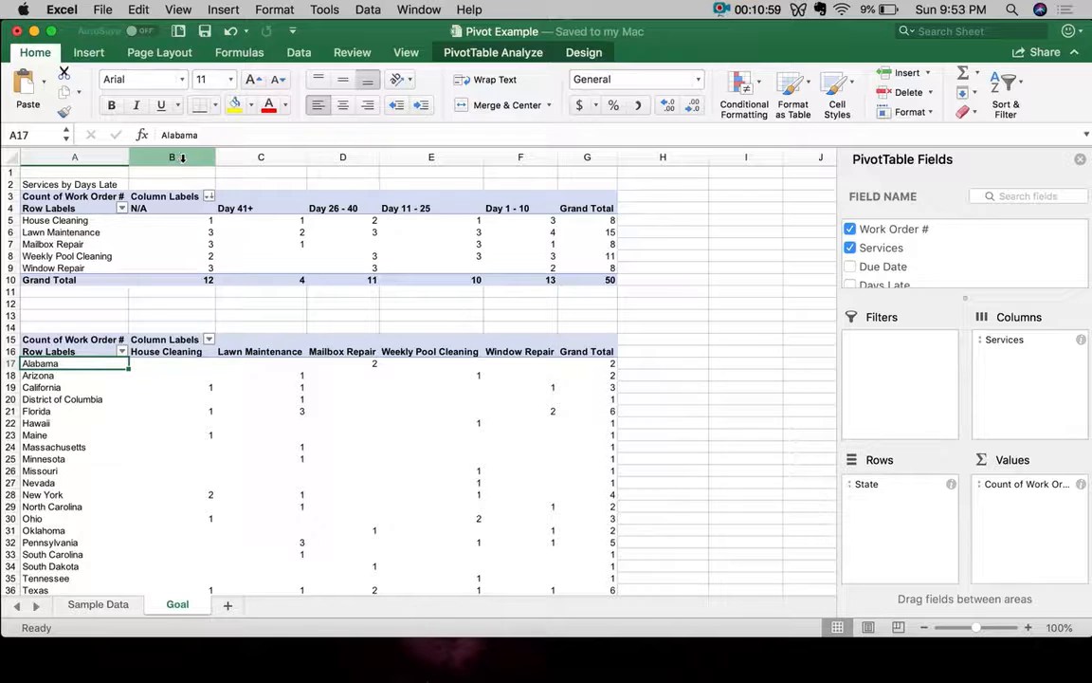
drag(182, 157, 583, 154)
Review the full length and width of both PivotTables on the Goal sheet, starting from the example.
click(57, 195)
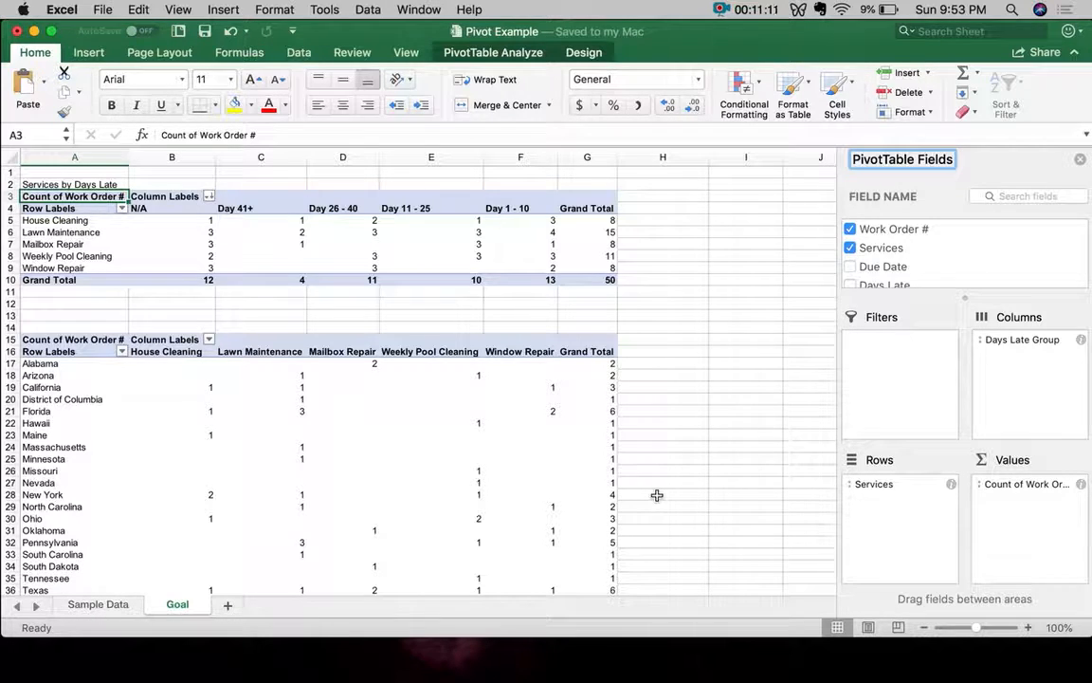
scroll(657, 495, down, 5)
scroll(657, 495, up, 5)
scroll(658, 494, down, 5)
scroll(657, 495, up, 5)
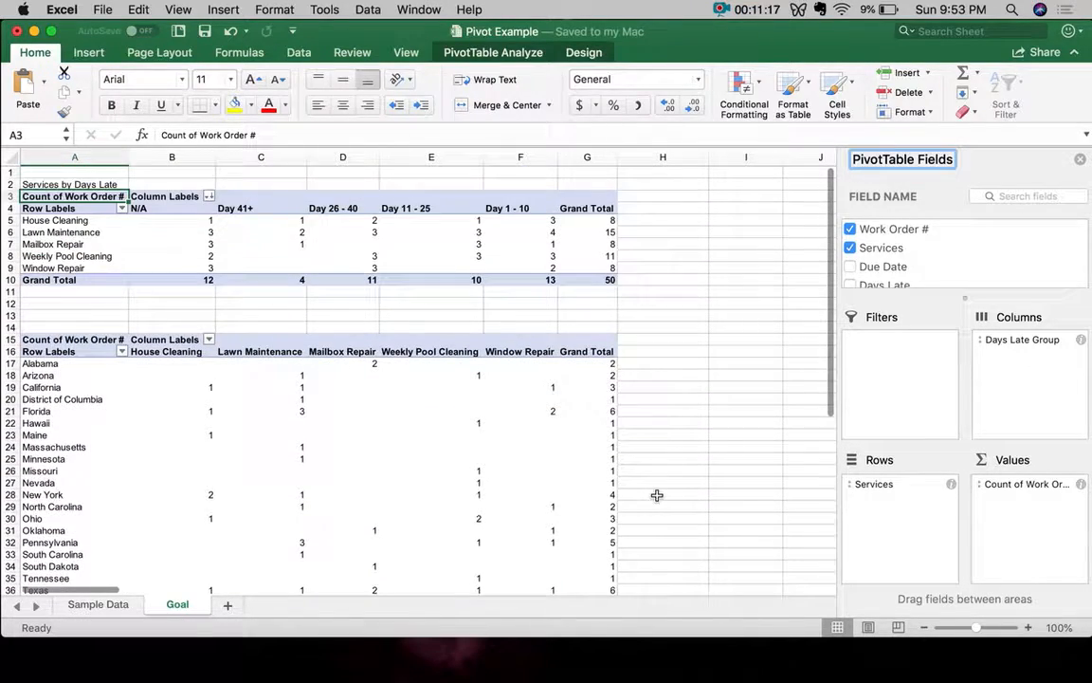
scroll(657, 495, right, 3)
scroll(658, 495, left, 3)
scroll(657, 495, right, 3)
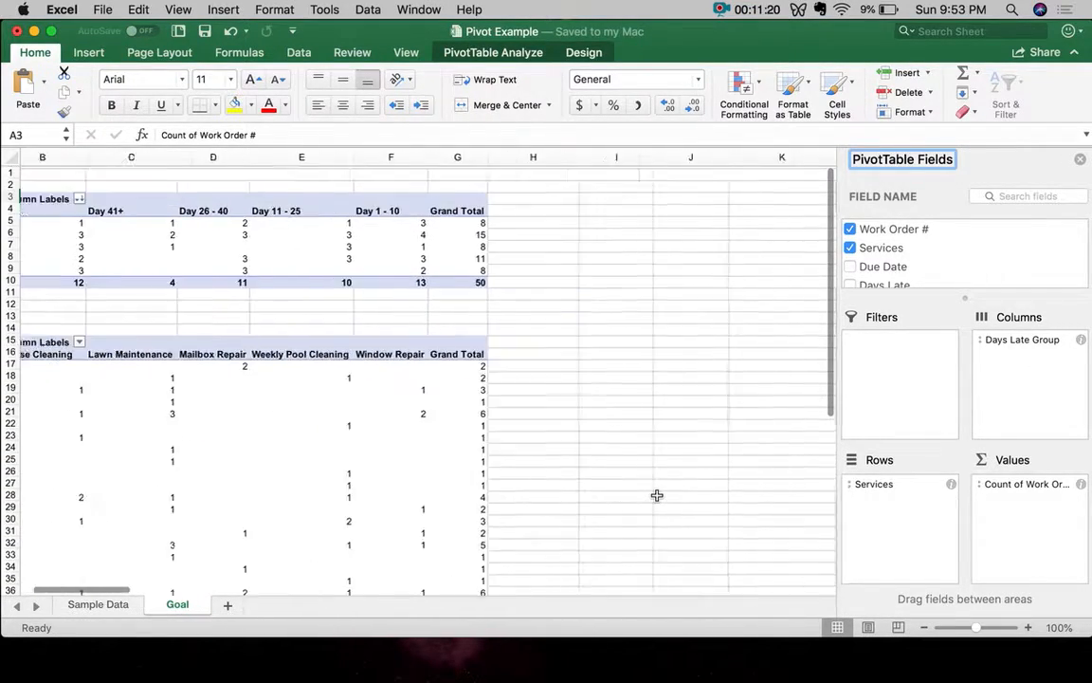
scroll(657, 495, left, 3)
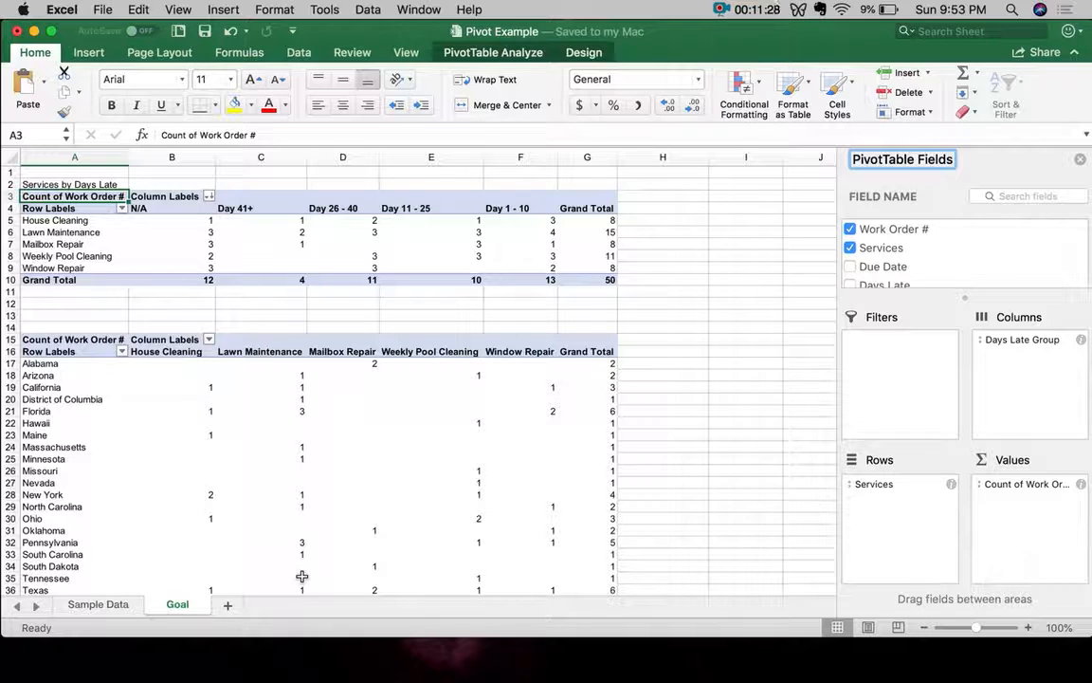
Look over the source records on the Sample Data sheet and return to empty cell A12 on the Goal sheet.
click(113, 608)
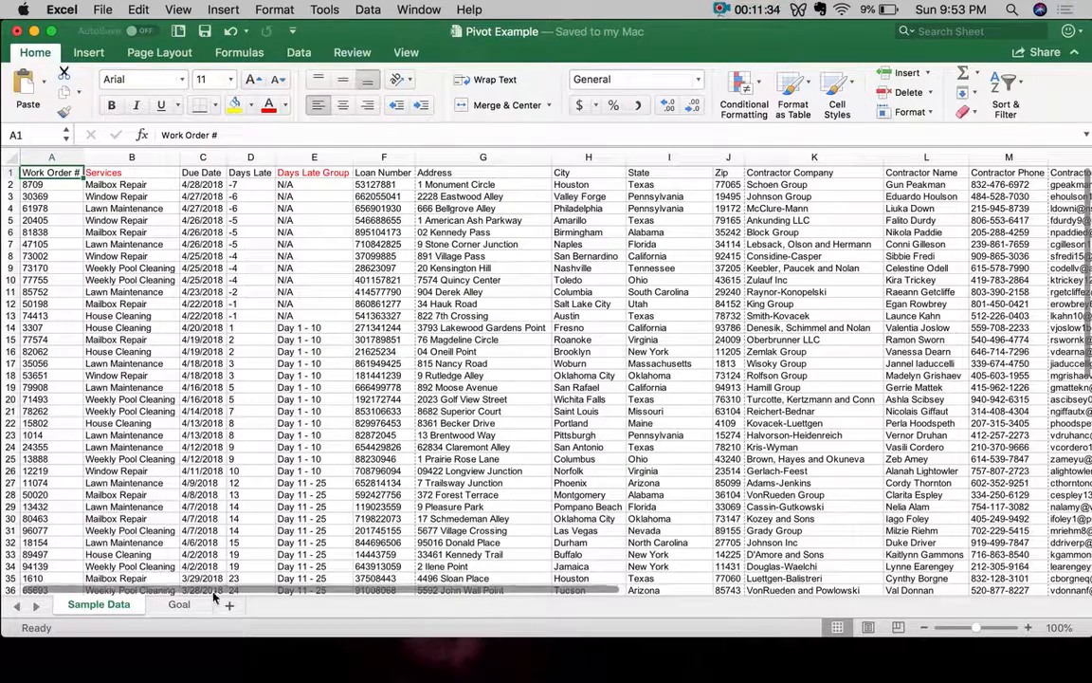
click(180, 607)
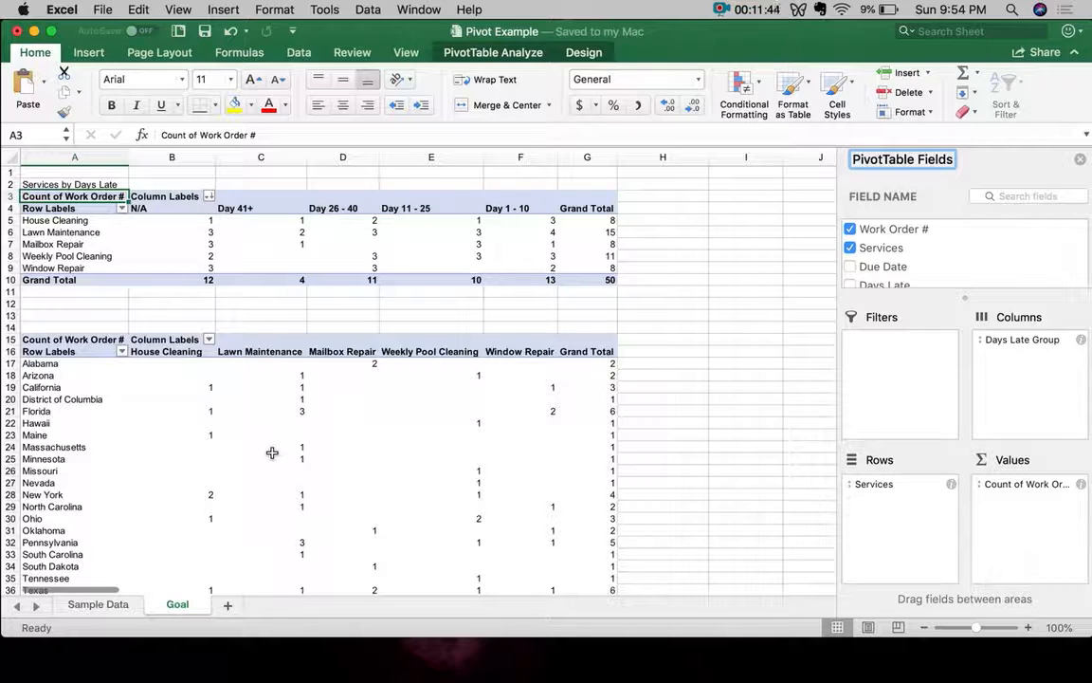
click(87, 302)
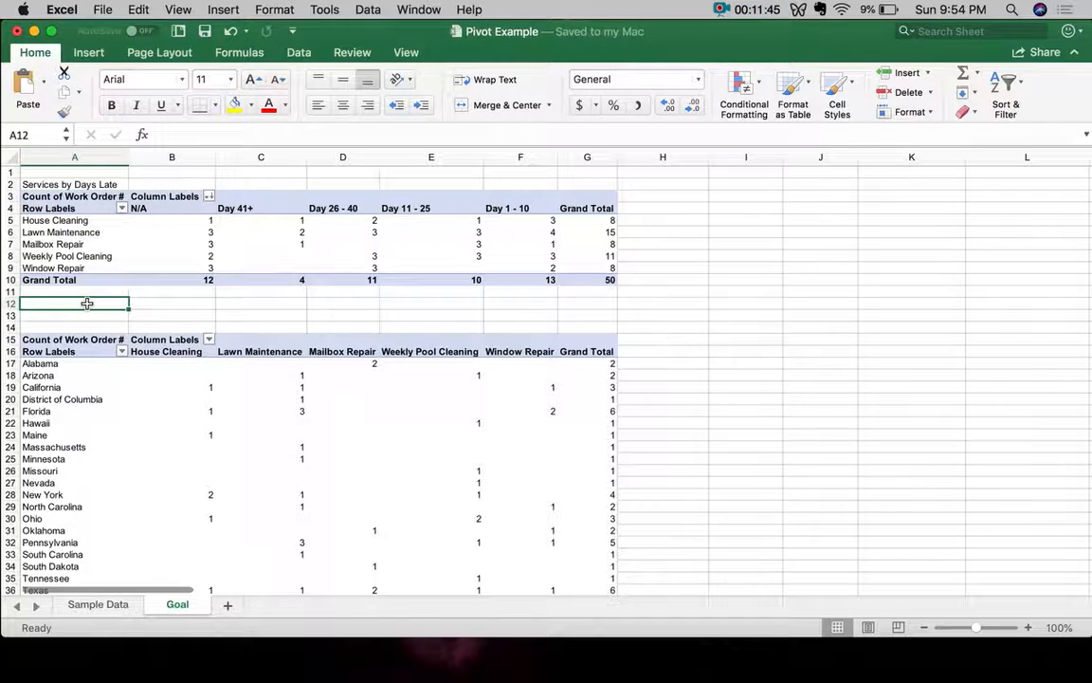